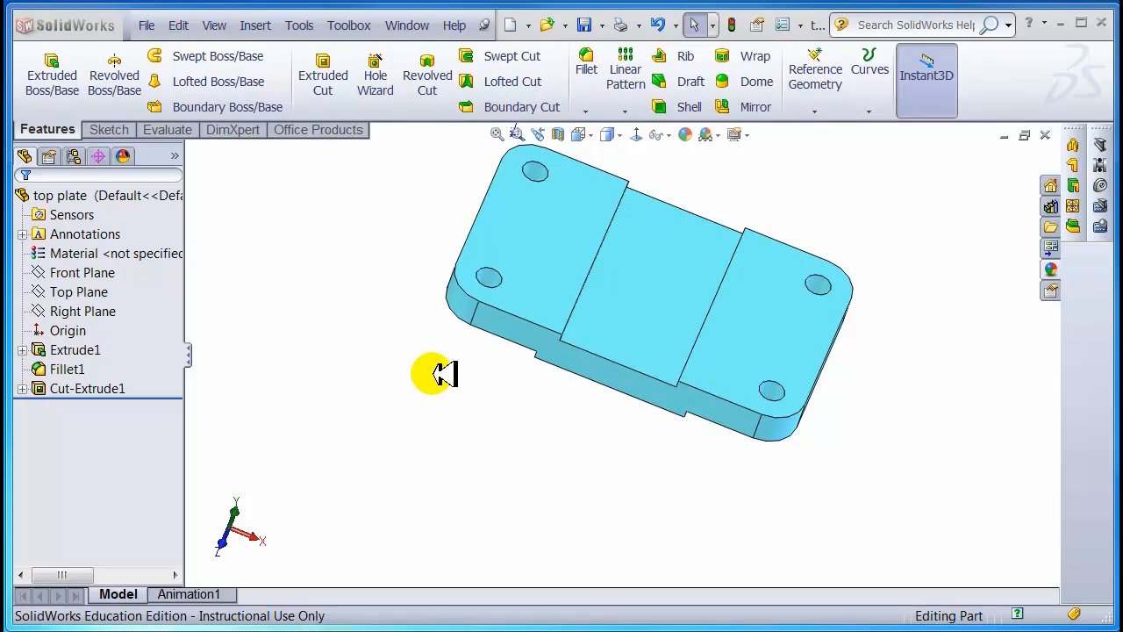
pyautogui.click(419, 25)
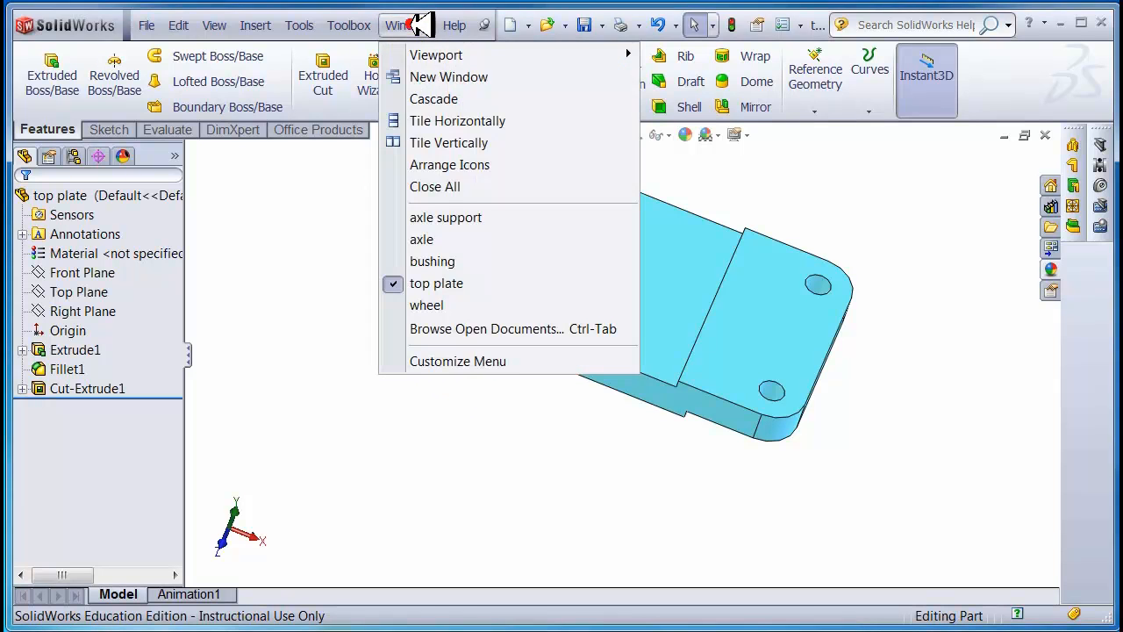
pyautogui.moveTo(441, 221)
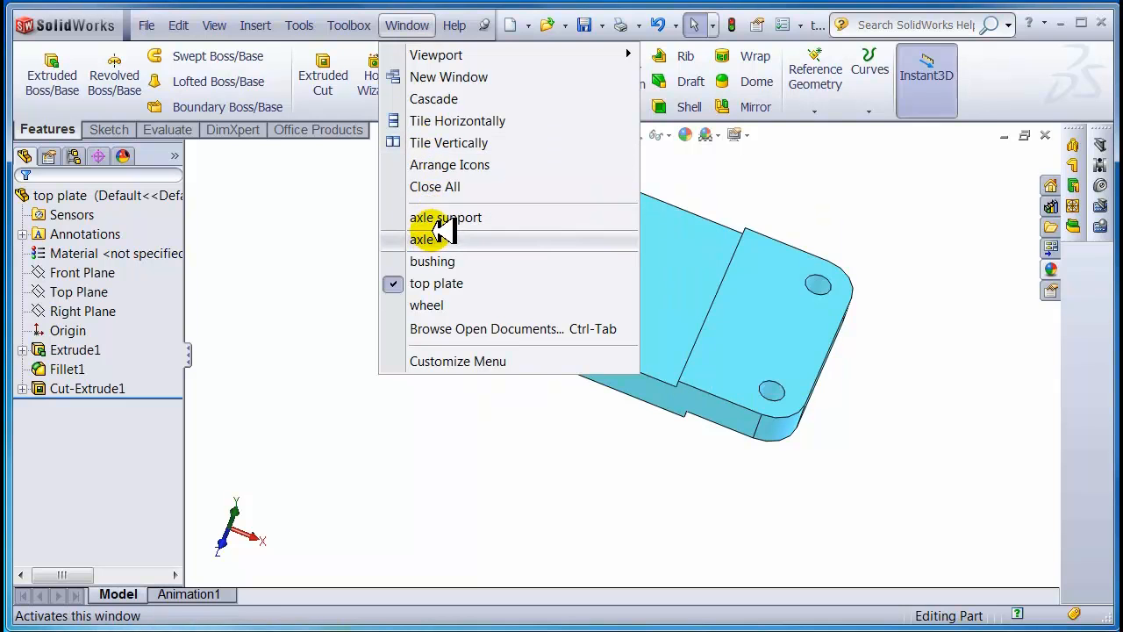
pyautogui.moveTo(430, 261)
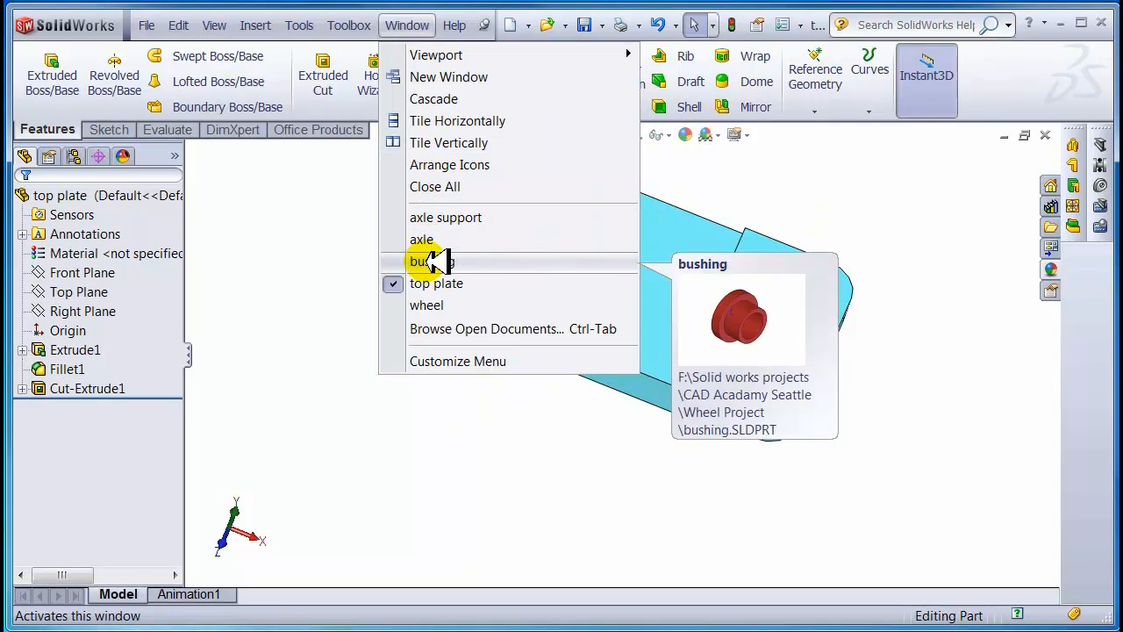
pyautogui.moveTo(434, 305)
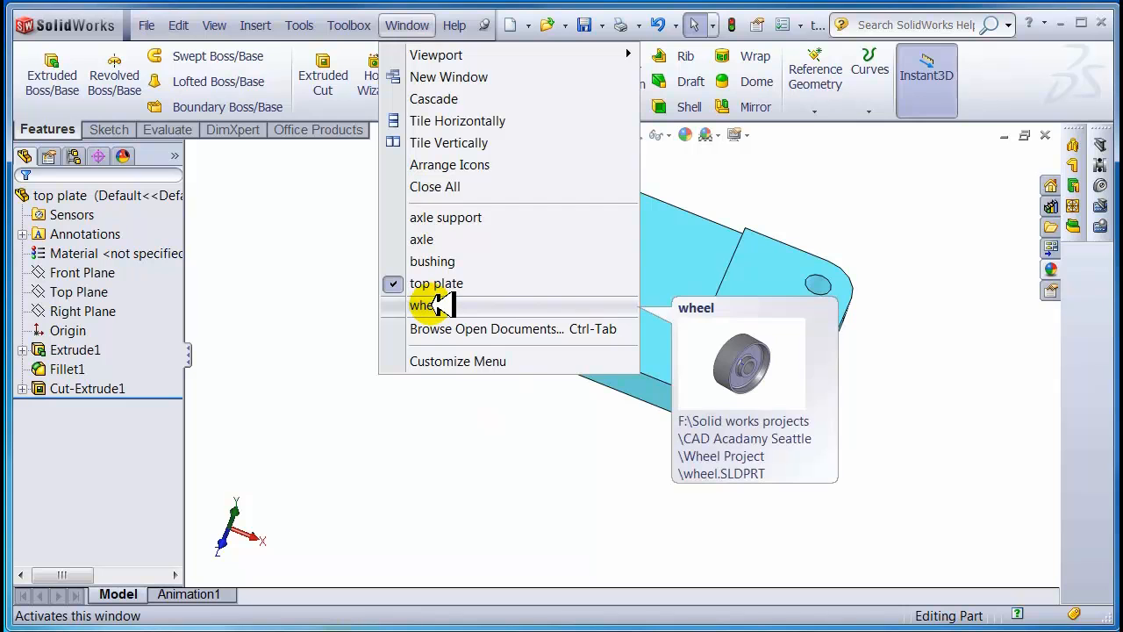
pyautogui.click(335, 288)
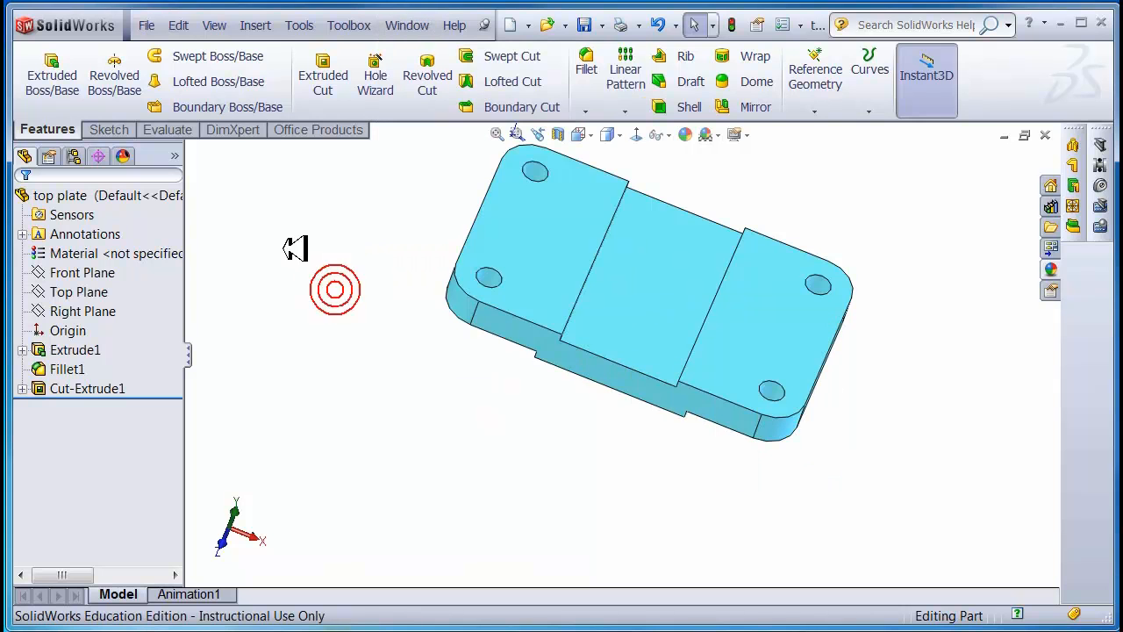
# - Create a new assembly document and place the top plate in it as the first component
pyautogui.click(151, 25)
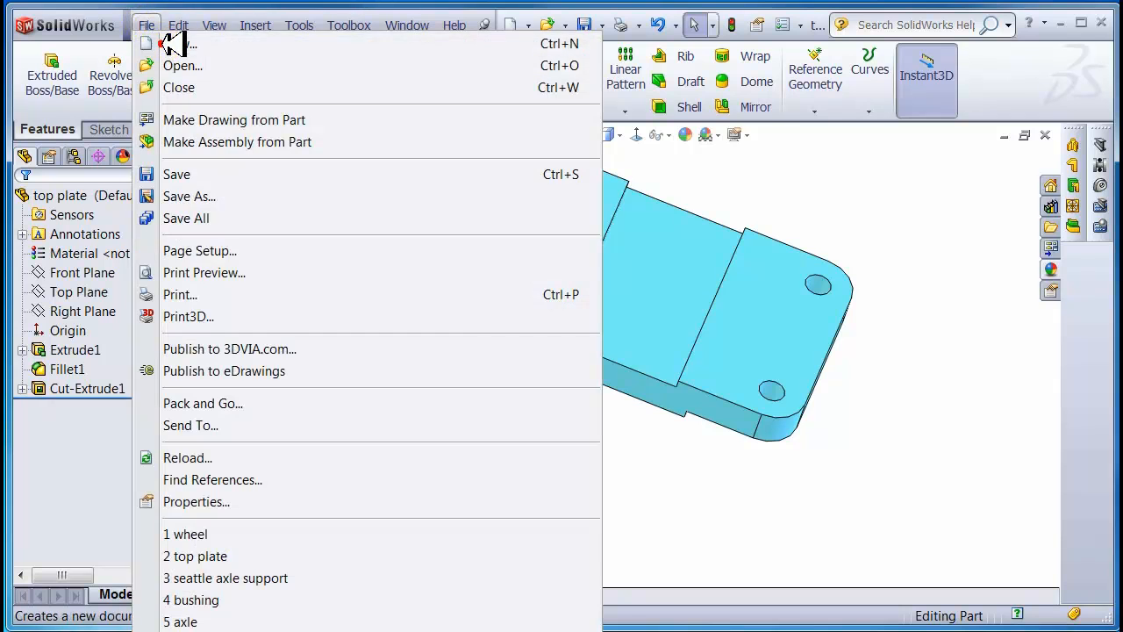
pyautogui.click(170, 42)
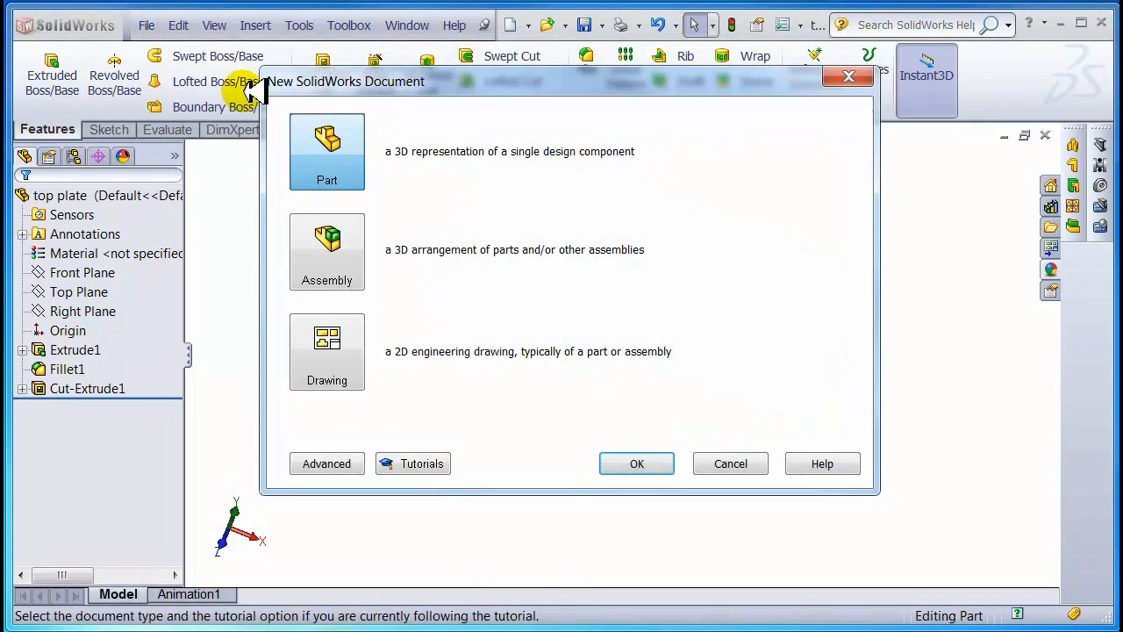
pyautogui.click(336, 246)
pyautogui.click(630, 462)
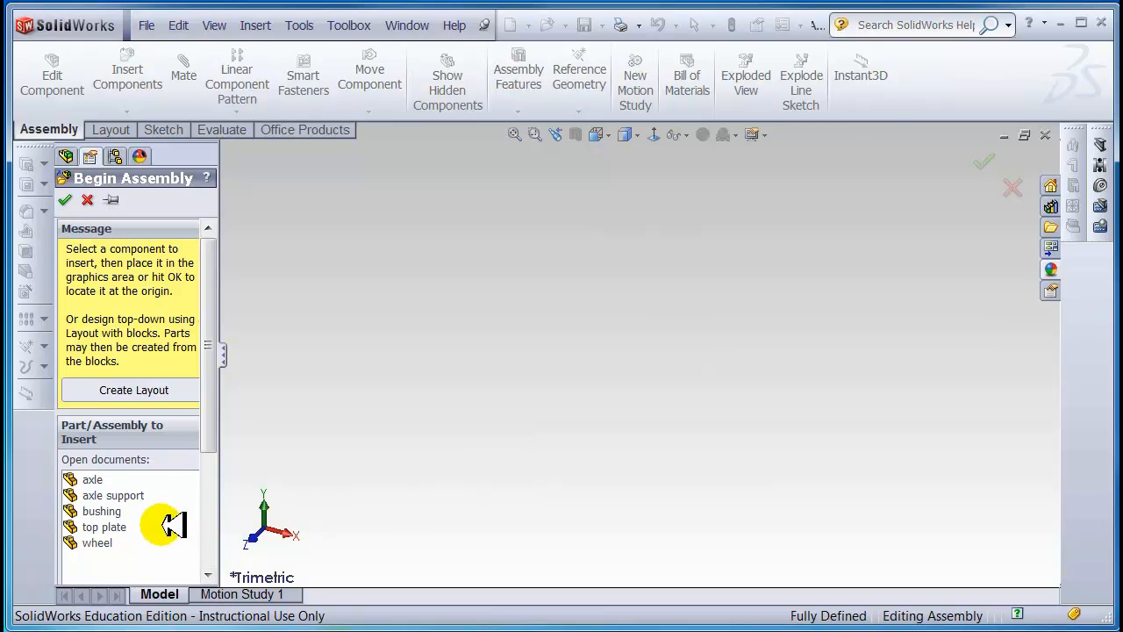
pyautogui.click(104, 527)
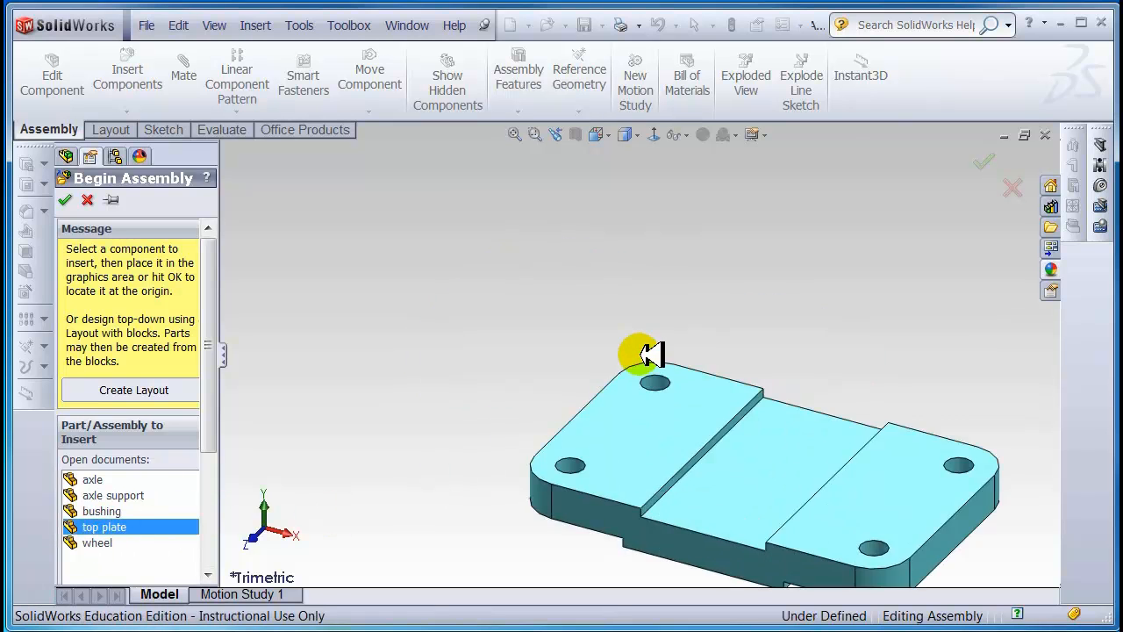
pyautogui.click(673, 411)
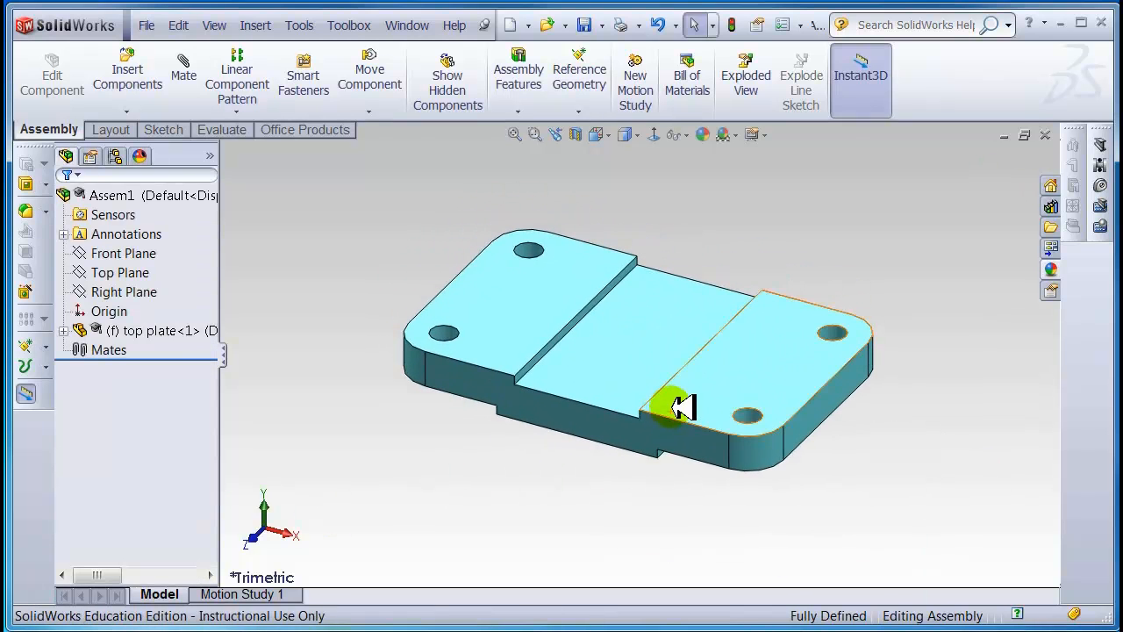
# - Change the scene background to Plain White
pyautogui.click(741, 134)
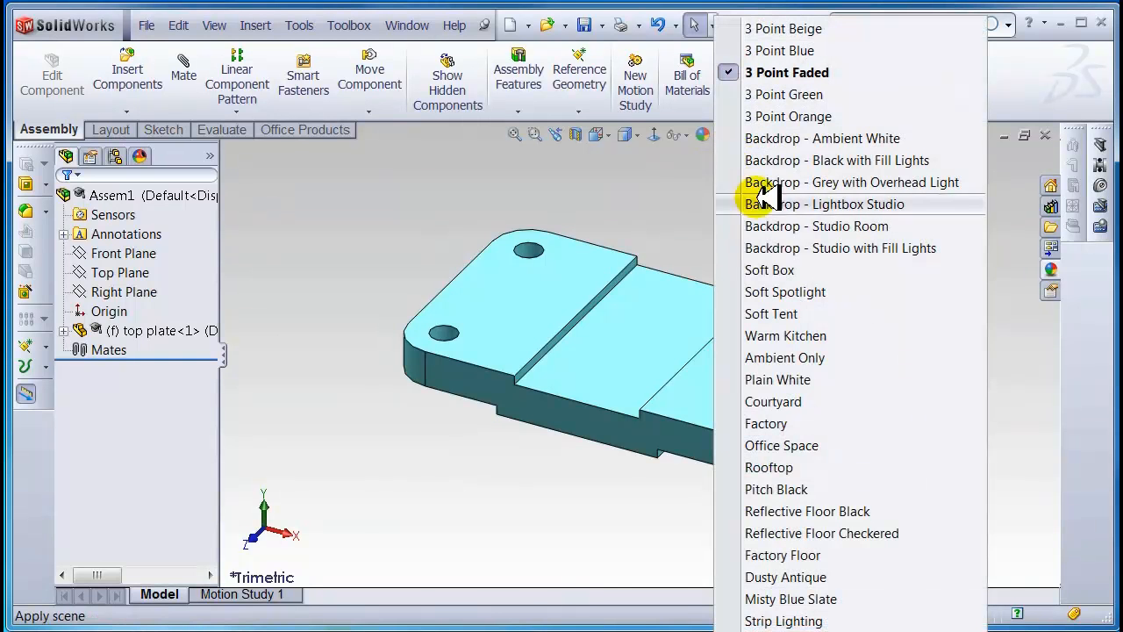
pyautogui.click(784, 379)
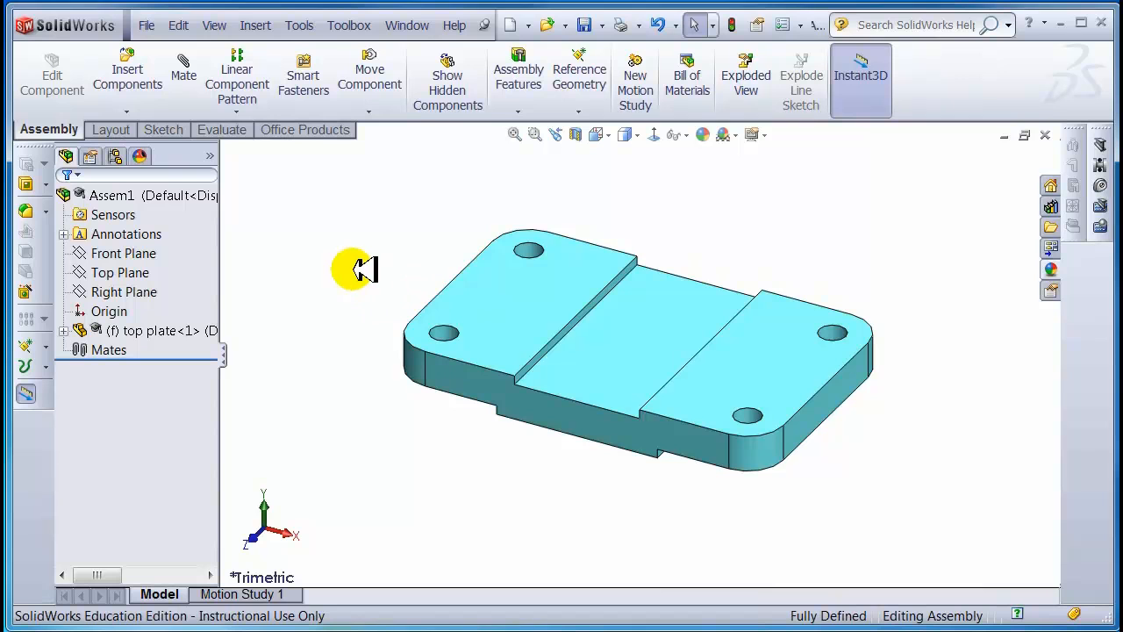
pyautogui.scroll(3, 618, 346)
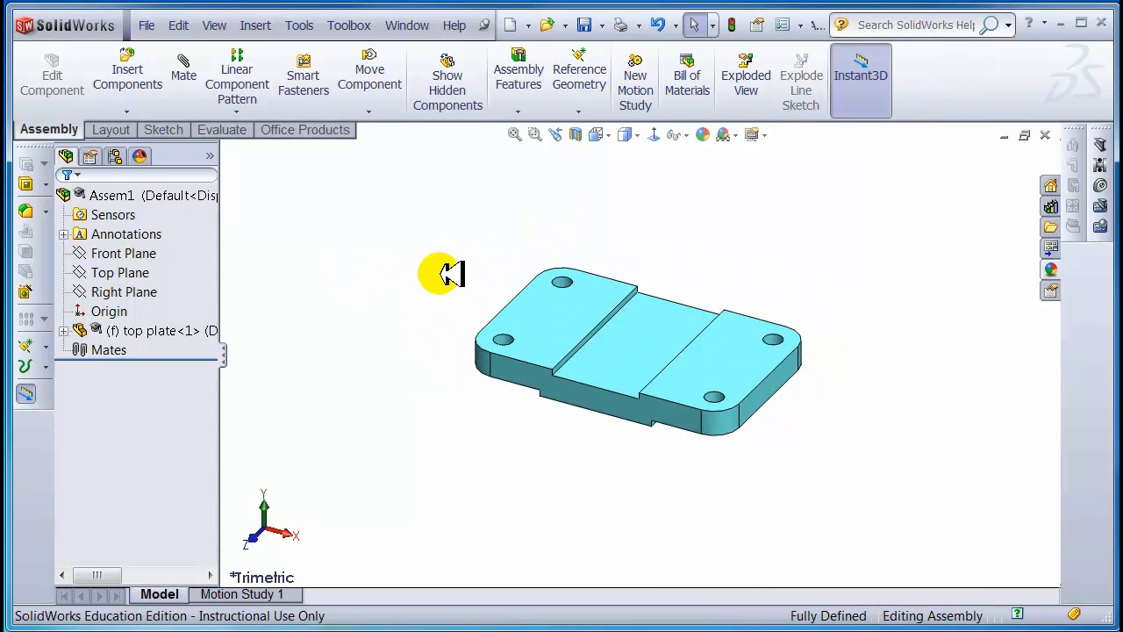
# - Insert one axle above the top plate's left end and two axle supports, one on each side of the plate
pyautogui.click(127, 70)
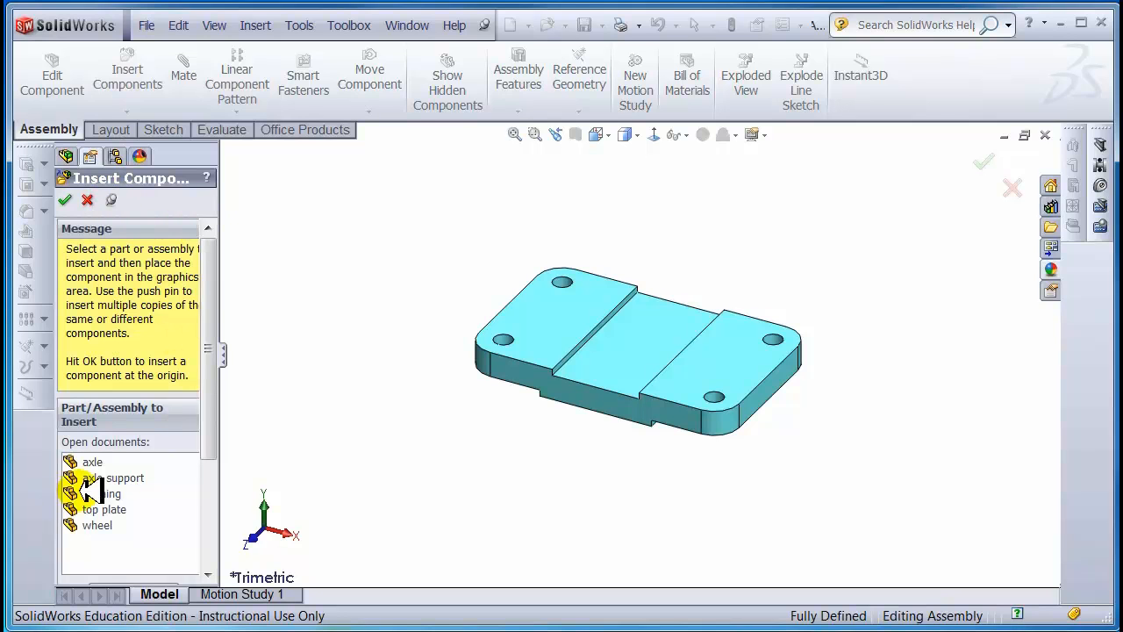
pyautogui.click(93, 462)
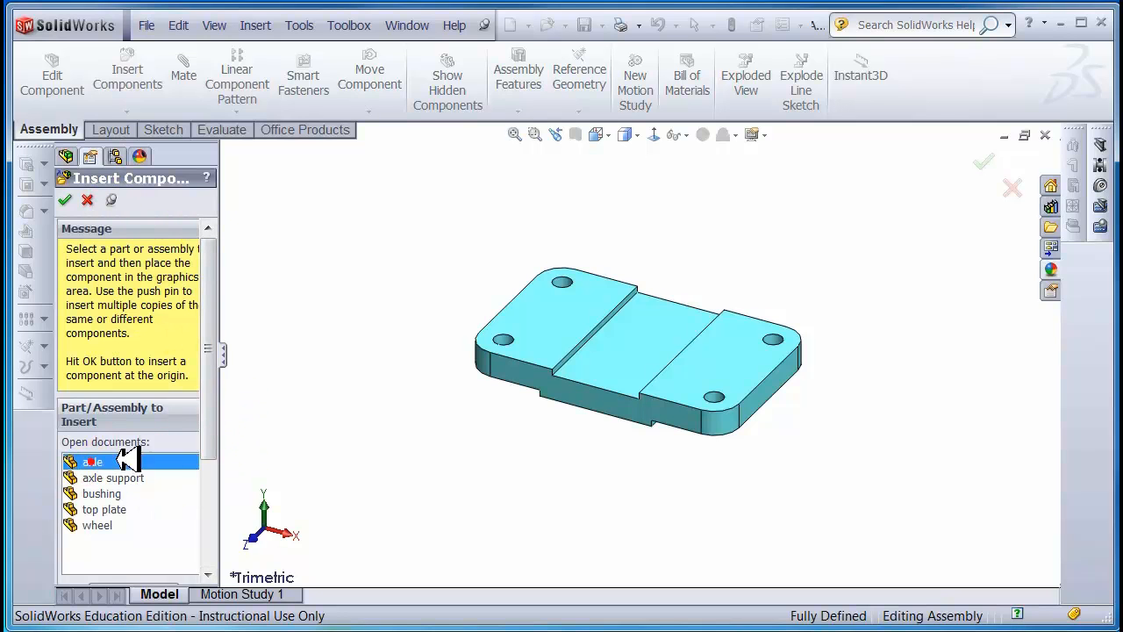
pyautogui.click(383, 245)
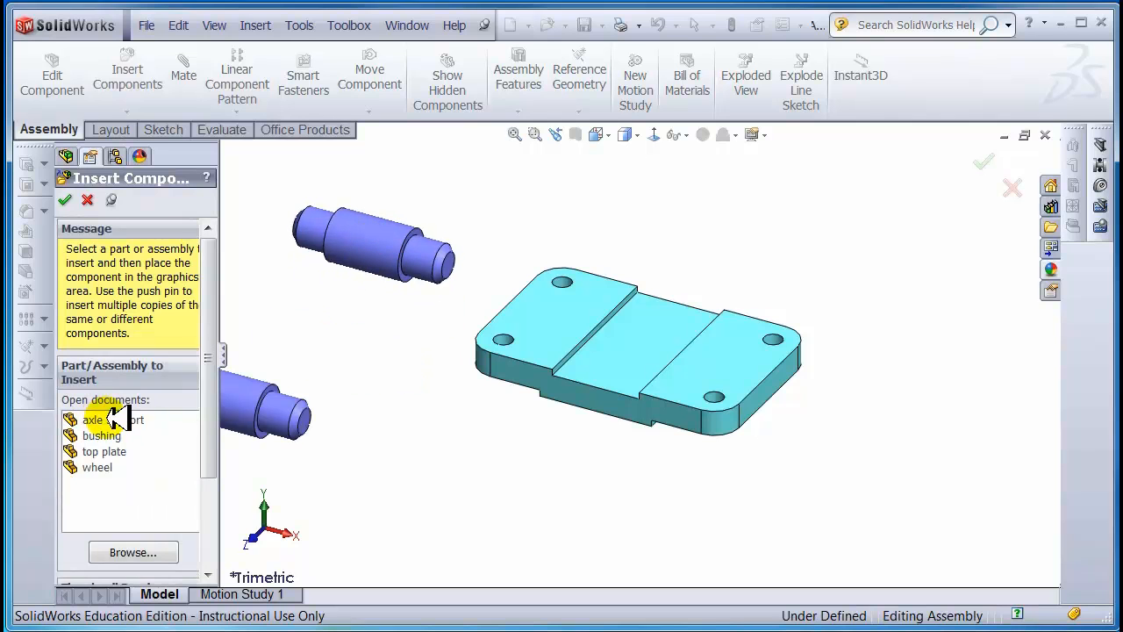
pyautogui.click(115, 419)
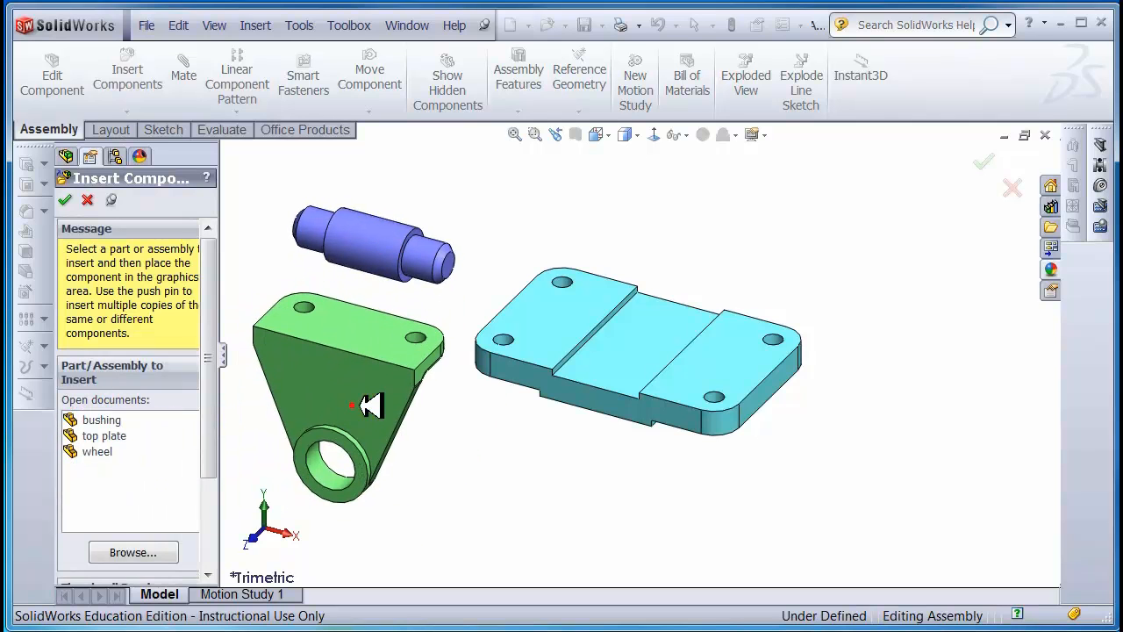
pyautogui.click(369, 405)
pyautogui.click(958, 382)
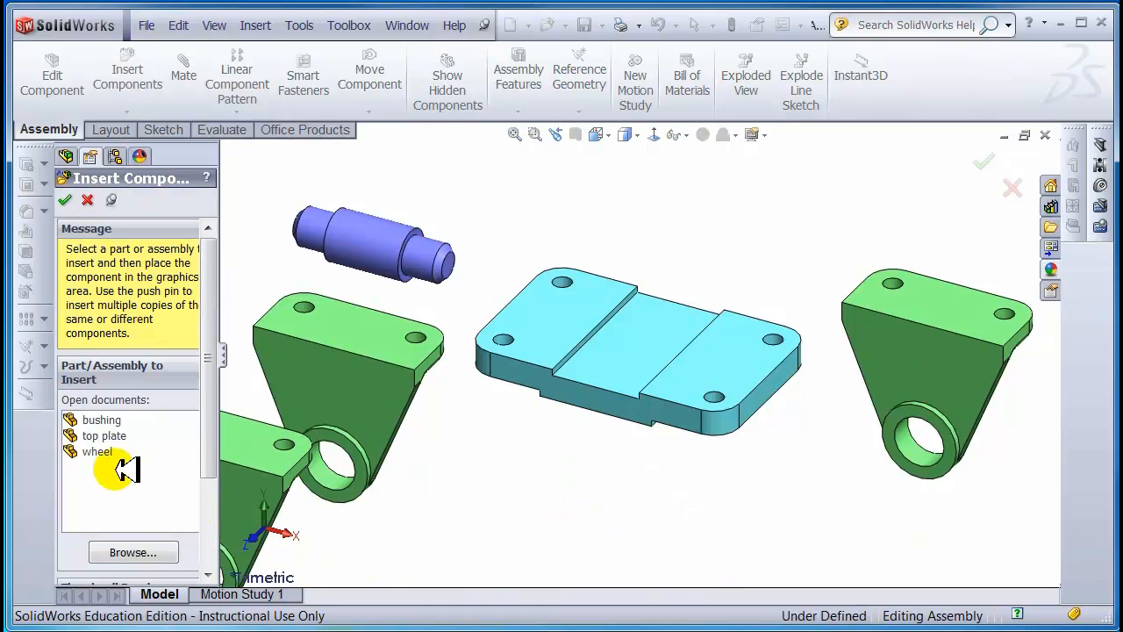
# - Insert two bushings, one near each axle support, and one wheel below the top plate
pyautogui.click(92, 419)
pyautogui.click(447, 467)
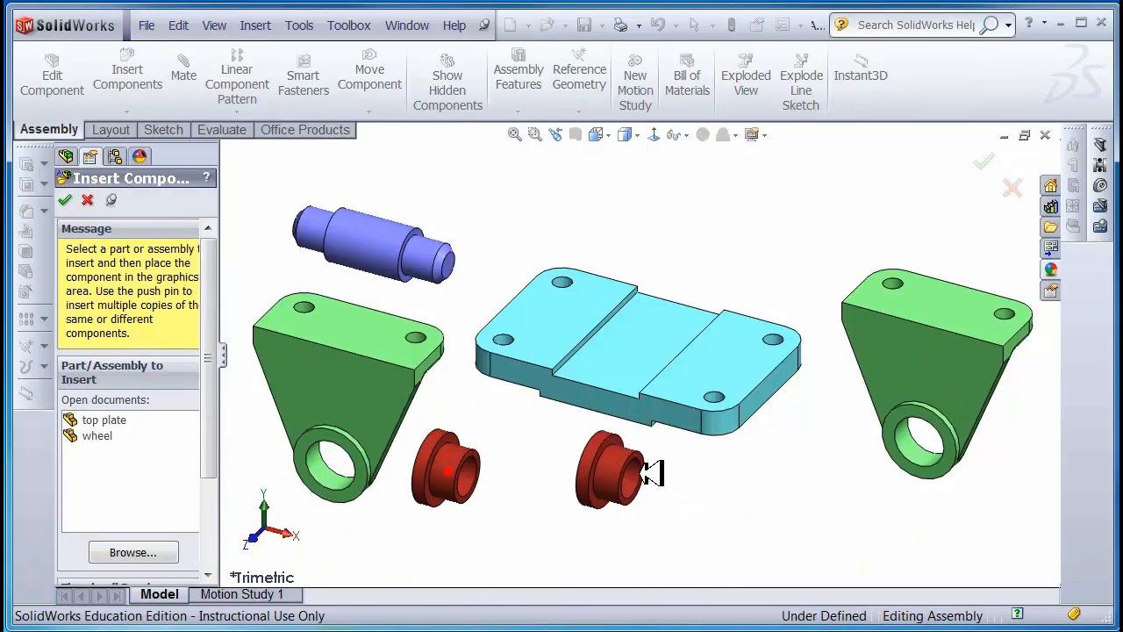
pyautogui.click(864, 490)
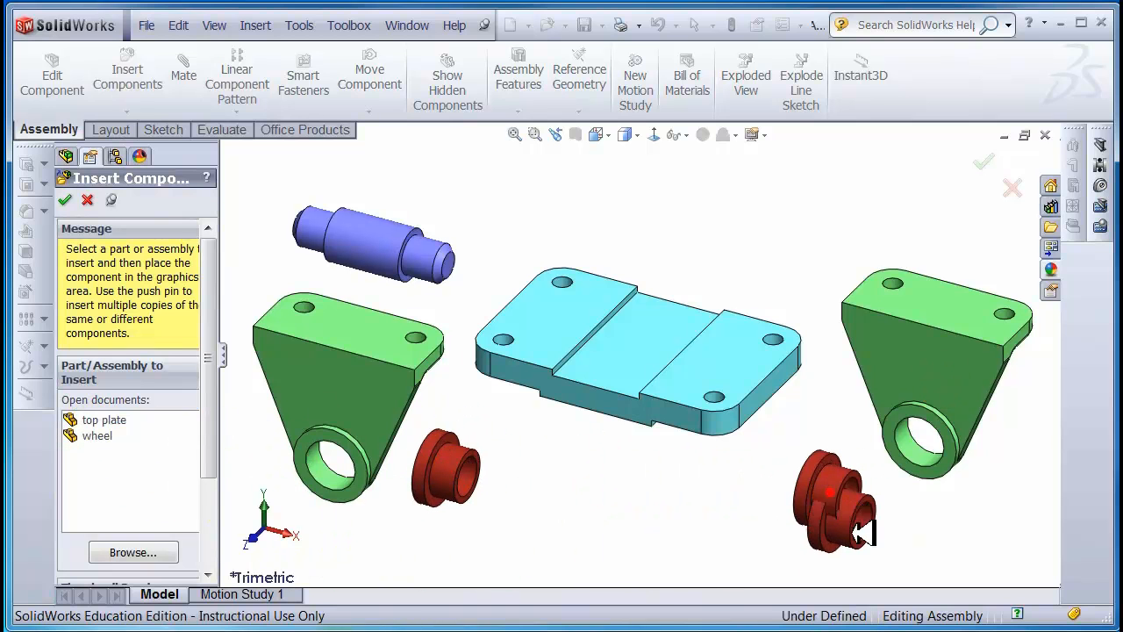
pyautogui.click(98, 435)
pyautogui.click(604, 494)
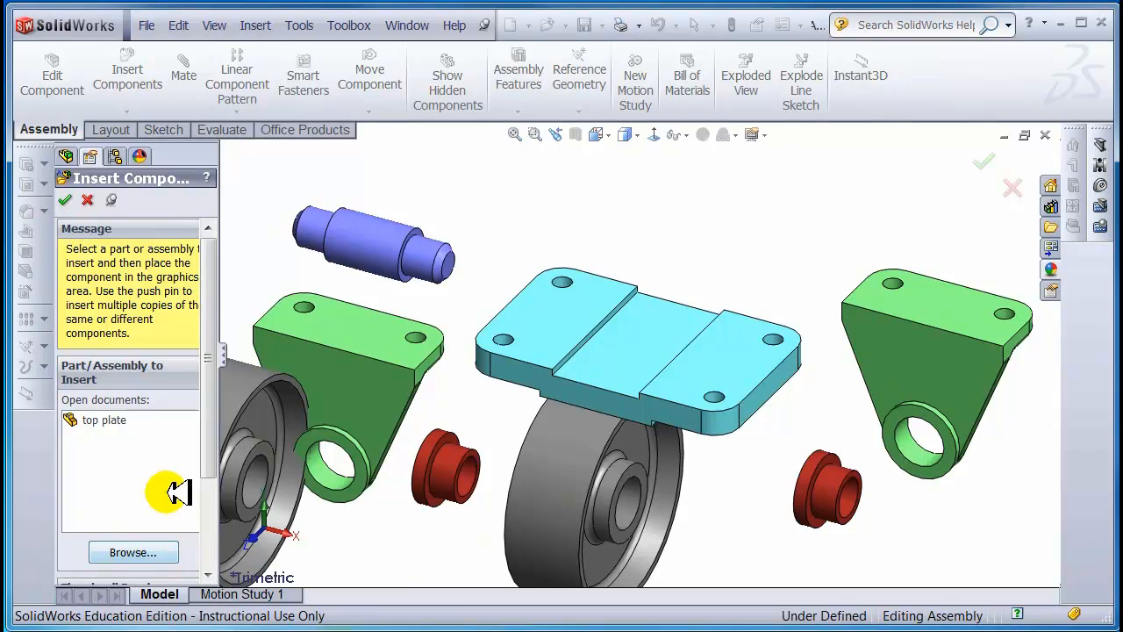
pyautogui.click(96, 200)
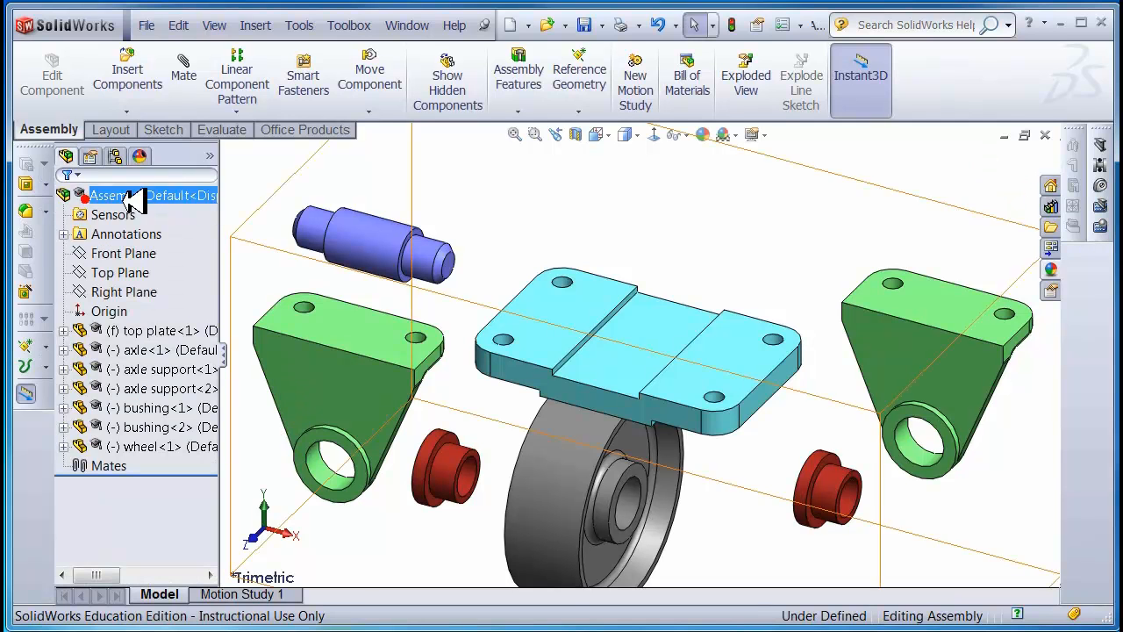
# - Spread the axle, both axle supports, both bushings and the wheel farther away from the top plate
pyautogui.scroll(3, 571, 369)
pyautogui.scroll(-2, 586, 372)
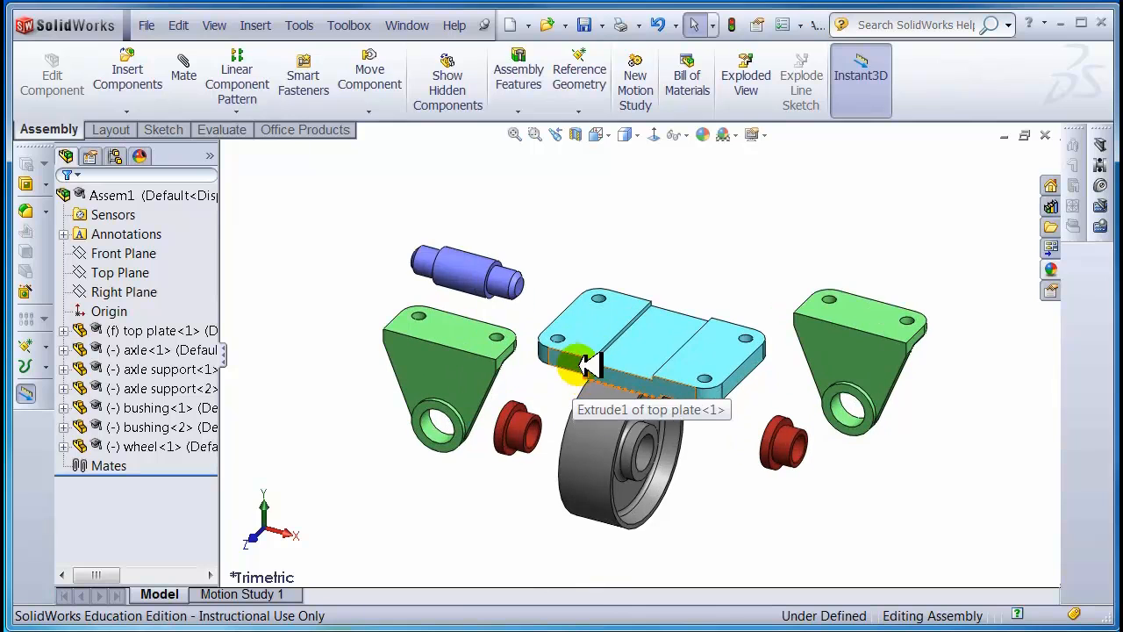
pyautogui.click(369, 79)
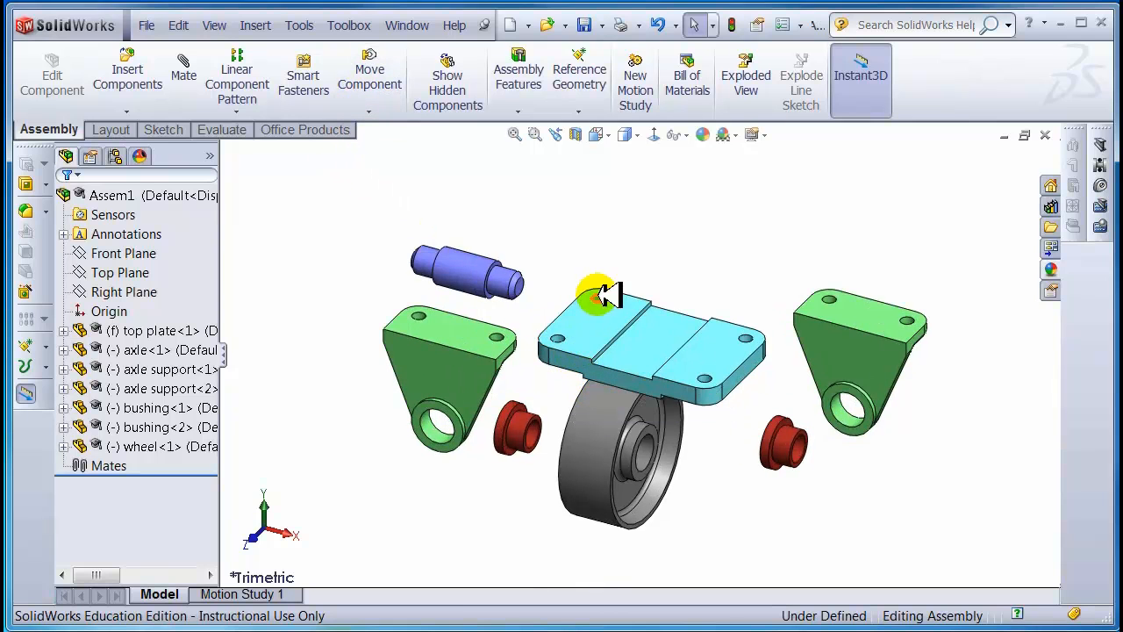
pyautogui.moveTo(469, 263); pyautogui.dragTo(509, 200)
pyautogui.press('Escape')
pyautogui.moveTo(465, 336); pyautogui.dragTo(409, 318)
pyautogui.moveTo(527, 423); pyautogui.dragTo(453, 485)
pyautogui.moveTo(597, 475); pyautogui.dragTo(562, 536)
pyautogui.moveTo(785, 445); pyautogui.dragTo(776, 504)
pyautogui.moveTo(888, 386); pyautogui.dragTo(956, 377)
# - Try to move the top plate by its upper faces
pyautogui.moveTo(720, 349); pyautogui.dragTo(742, 321)
pyautogui.moveTo(639, 344); pyautogui.dragTo(669, 311)
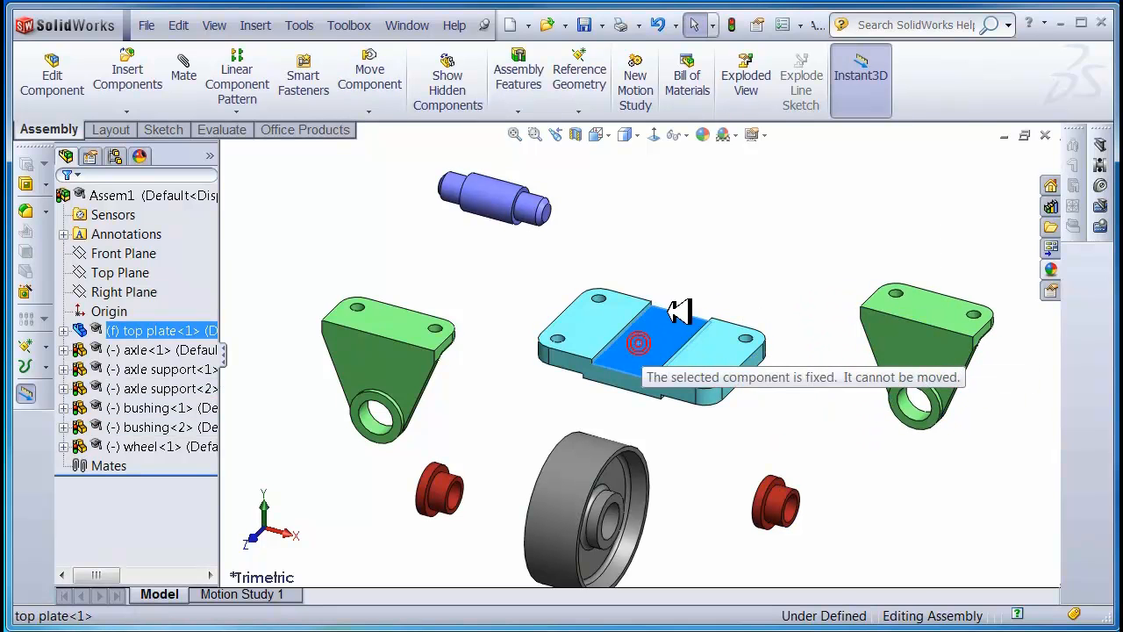
pyautogui.moveTo(597, 322); pyautogui.dragTo(606, 315)
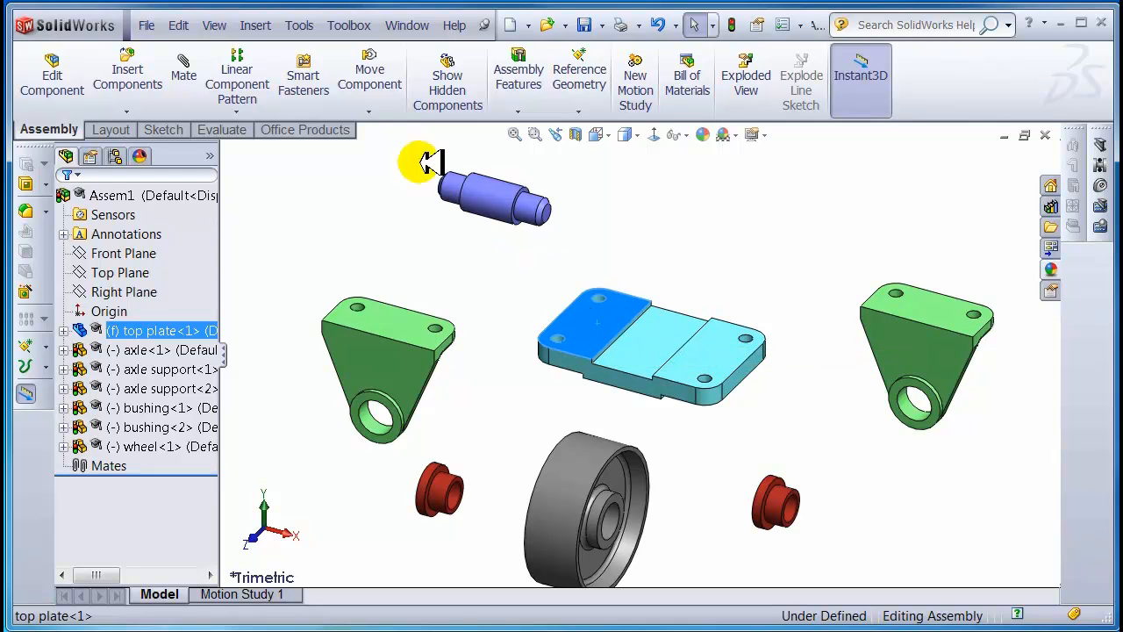
# - Shift the axle slightly to the right and adjust the left axle support's position beside the top plate
pyautogui.moveTo(477, 191)
pyautogui.mouseDown()
pyautogui.moveTo(536, 173)
pyautogui.moveTo(495, 193)
pyautogui.mouseUp()
pyautogui.moveTo(384, 292); pyautogui.dragTo(394, 308)
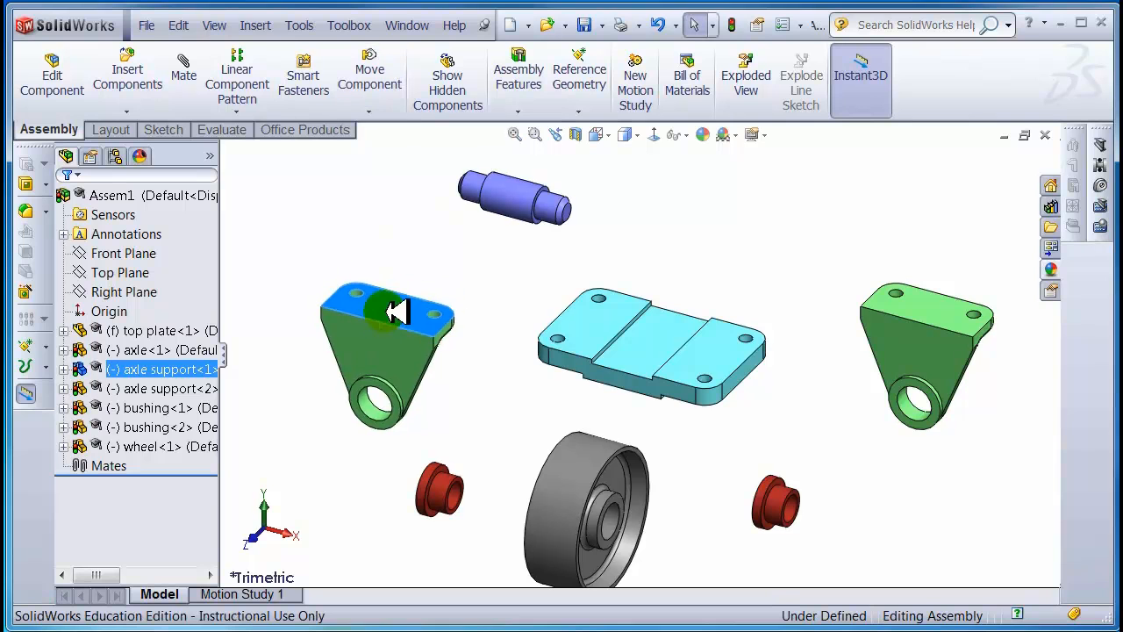
pyautogui.click(489, 268)
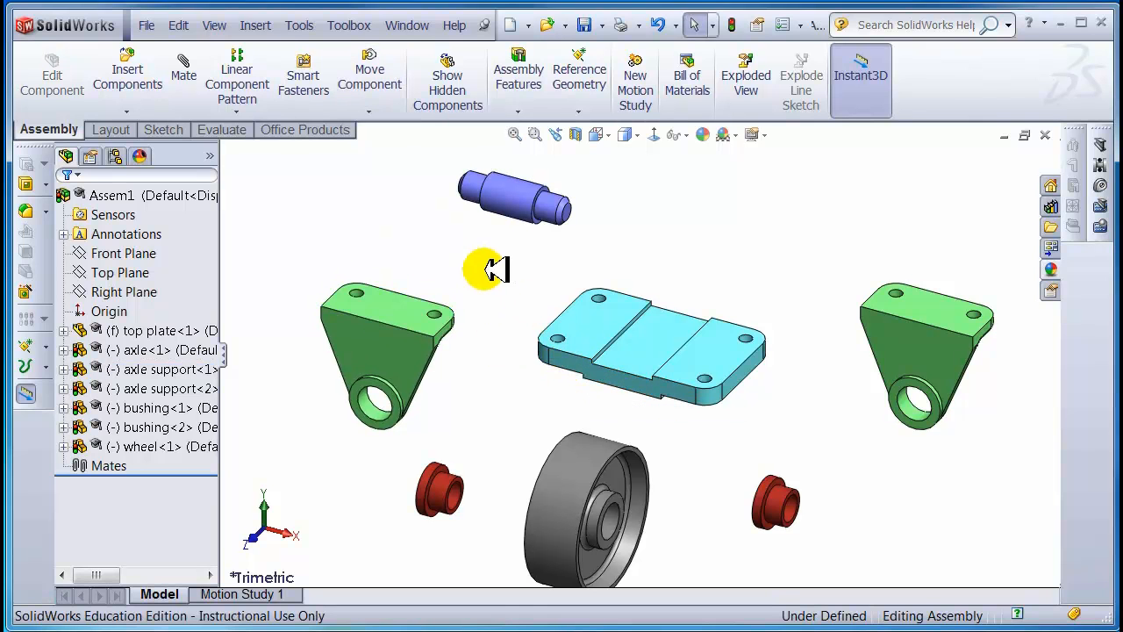
# - Rotate both axle supports and the left bushing with Free Drag so the supports' flanges point outward on opposite sides
pyautogui.click(369, 111)
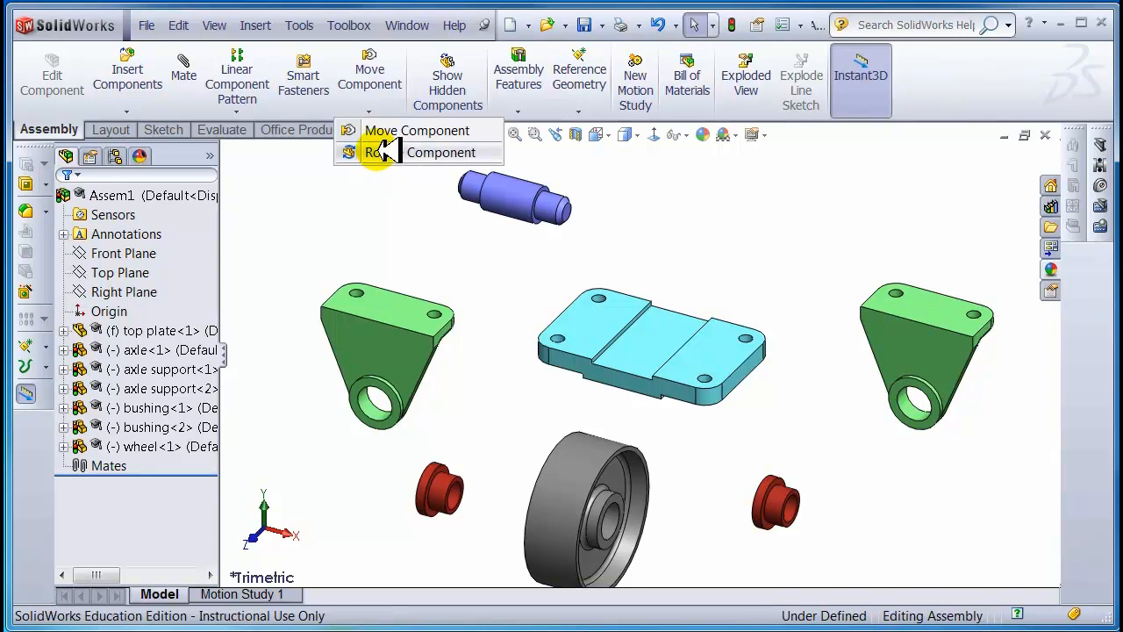
pyautogui.click(379, 152)
pyautogui.moveTo(431, 346); pyautogui.dragTo(513, 388)
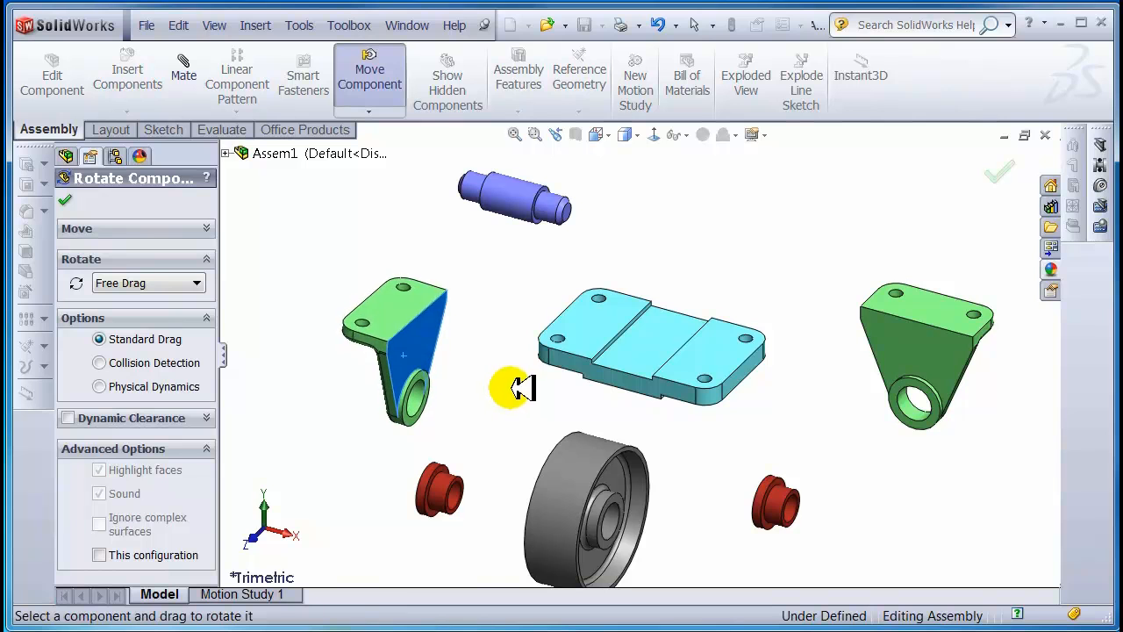
pyautogui.moveTo(460, 492); pyautogui.dragTo(249, 502)
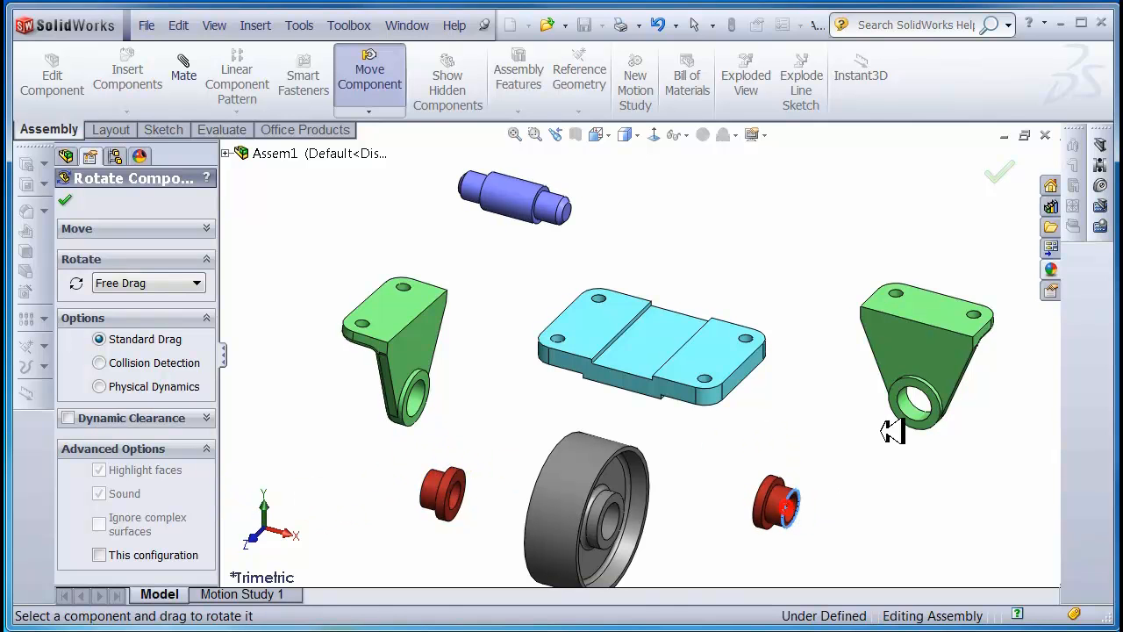
pyautogui.moveTo(954, 349); pyautogui.dragTo(840, 428)
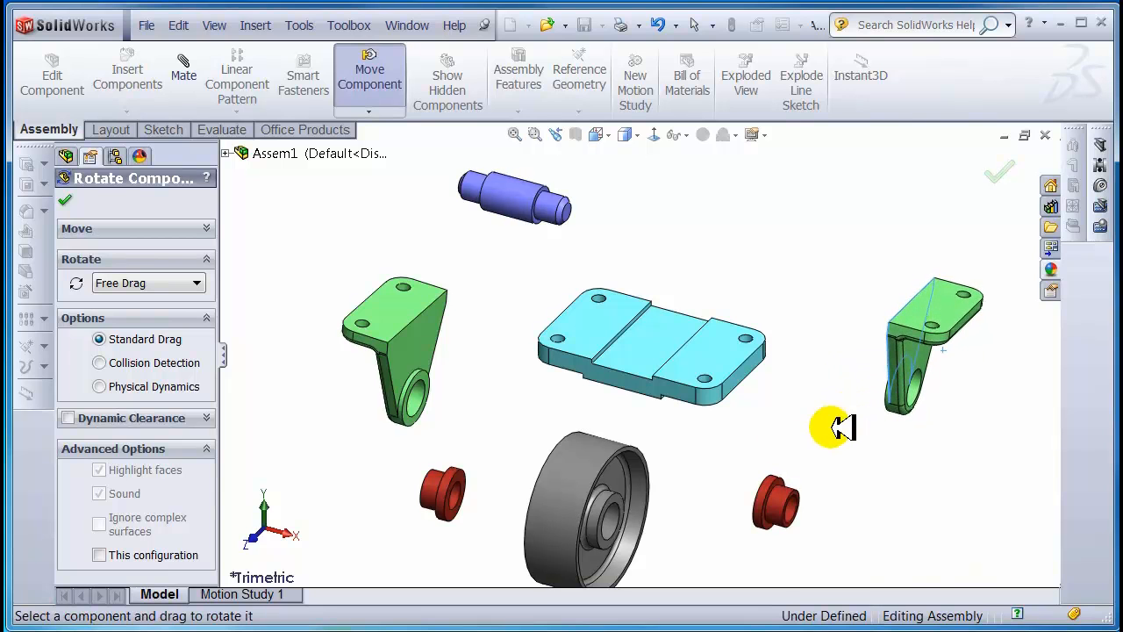
pyautogui.click(70, 201)
# - Move the left axle support close to the left end of the top plate, with its holes beside the plate's holes
pyautogui.moveTo(428, 331); pyautogui.dragTo(546, 394)
pyautogui.scroll(-3, 554, 358)
pyautogui.moveTo(639, 394); pyautogui.dragTo(687, 425, button='middle')
pyautogui.click(427, 281)
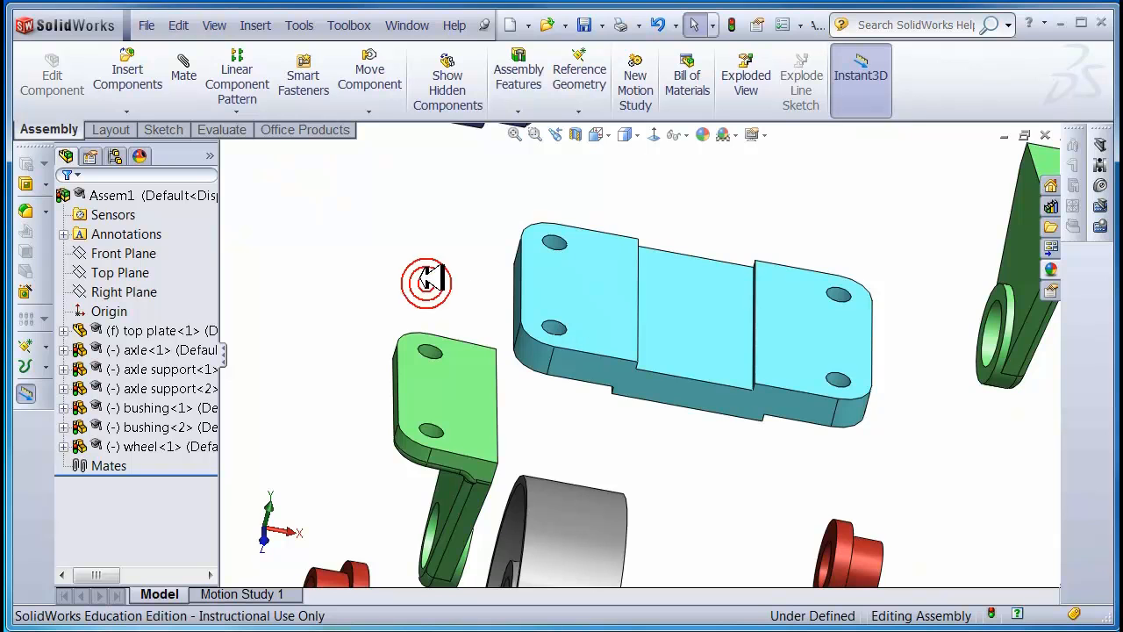
pyautogui.scroll(3, 459, 346)
pyautogui.moveTo(501, 380); pyautogui.dragTo(514, 339)
pyautogui.press('Escape')
pyautogui.scroll(-4, 631, 394)
pyautogui.moveTo(583, 371); pyautogui.dragTo(582, 343, button='middle')
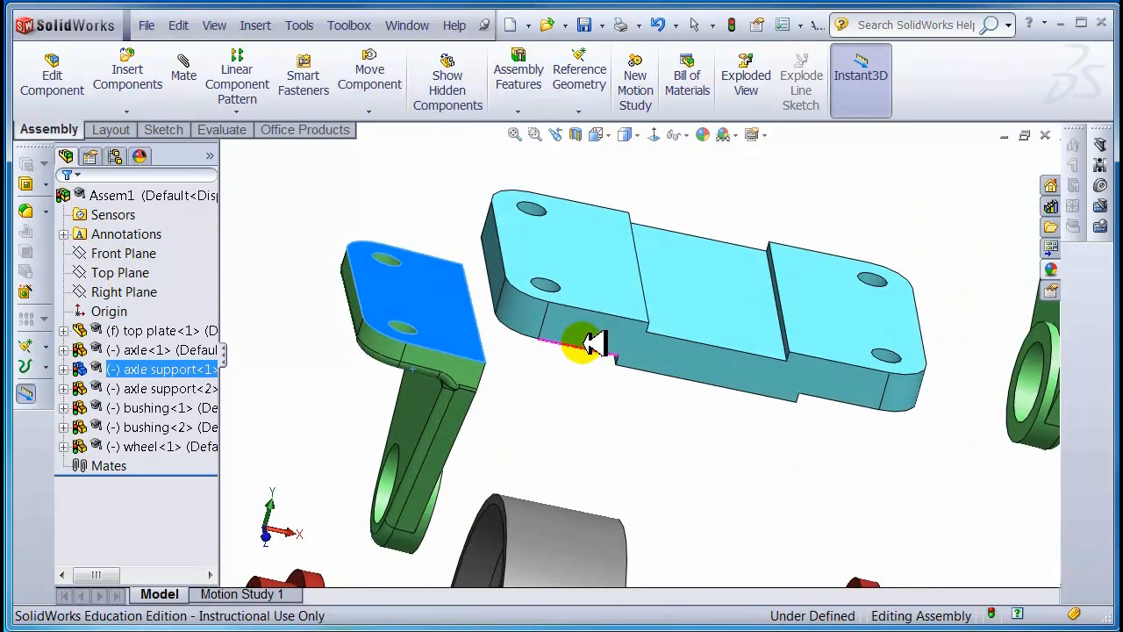
pyautogui.click(422, 229)
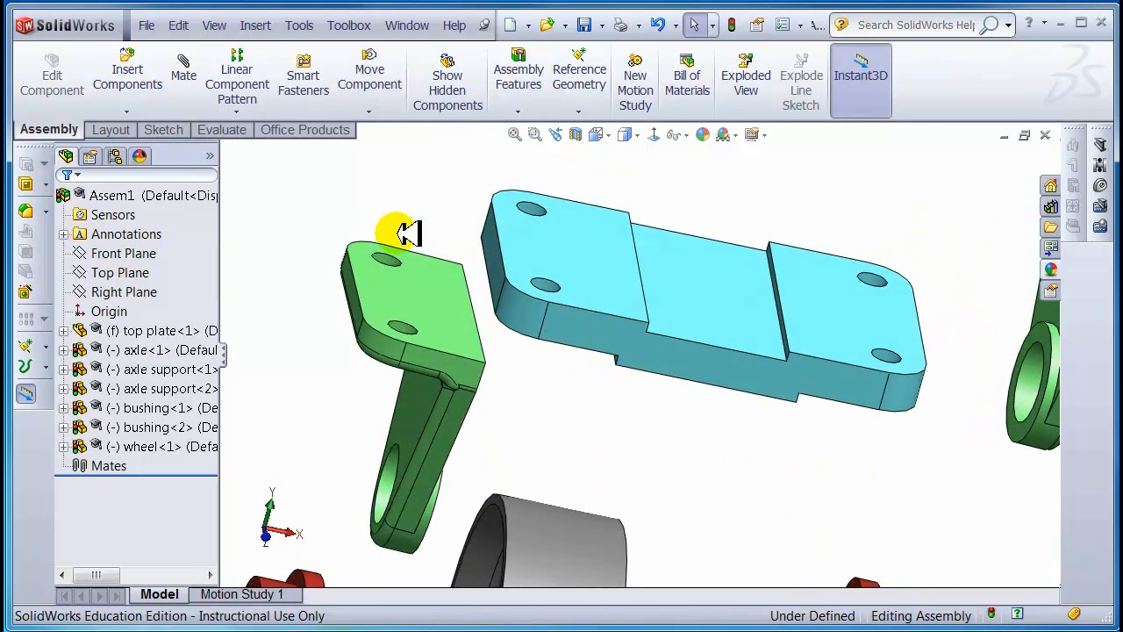
# - Add a concentric mate between the left axle support's rear flange hole and the matching rear hole of the top plate
pyautogui.click(184, 70)
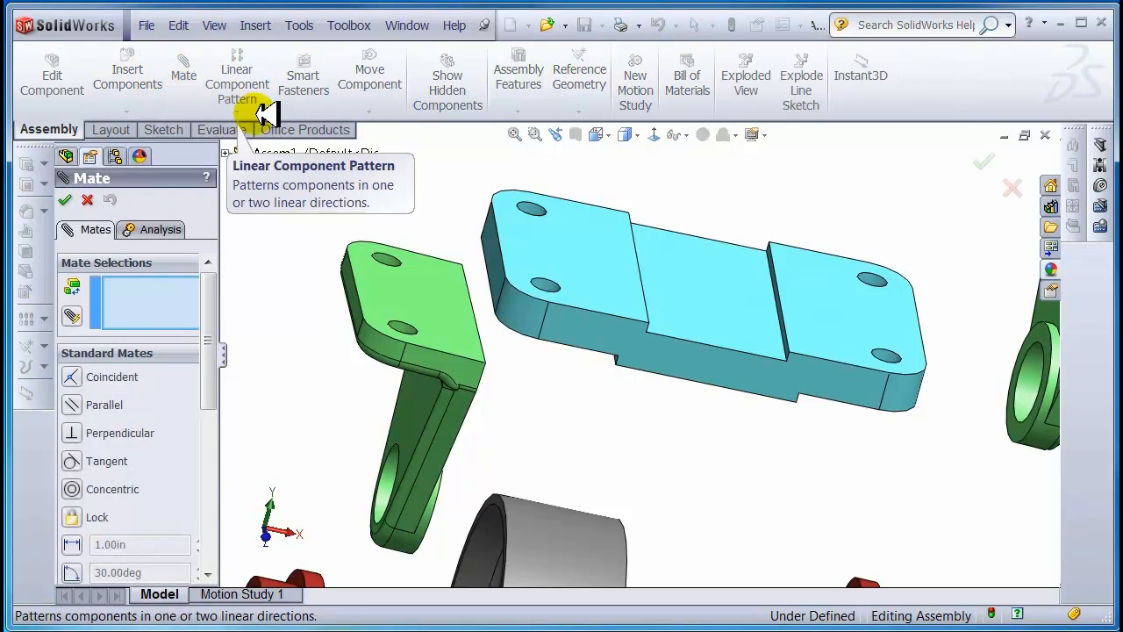
pyautogui.scroll(-4, 386, 264)
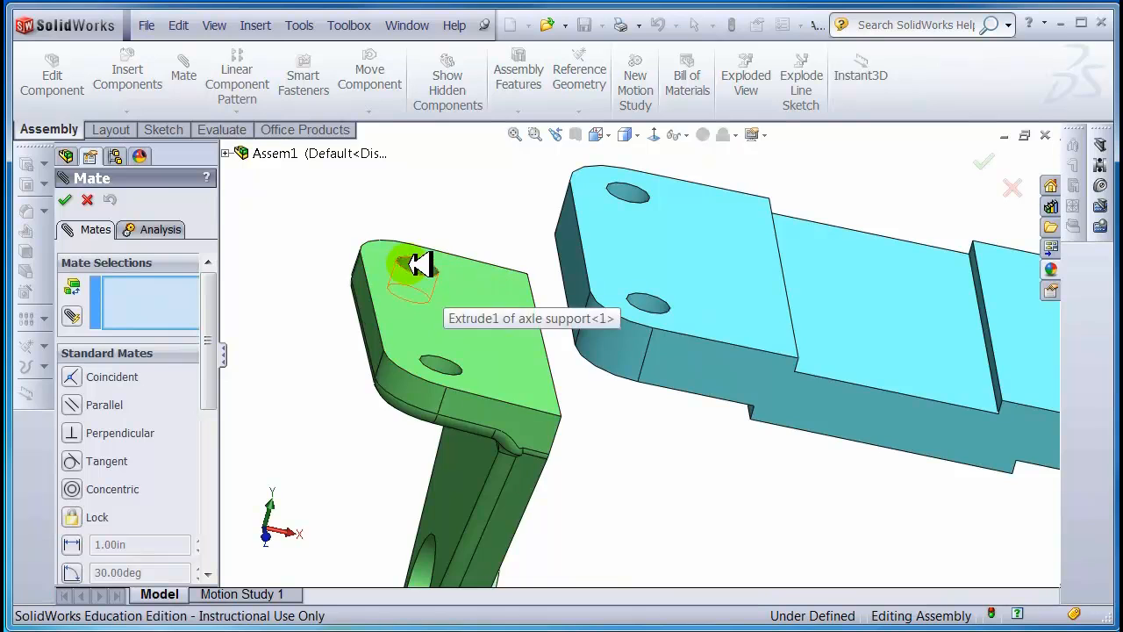
pyautogui.scroll(-2, 421, 265)
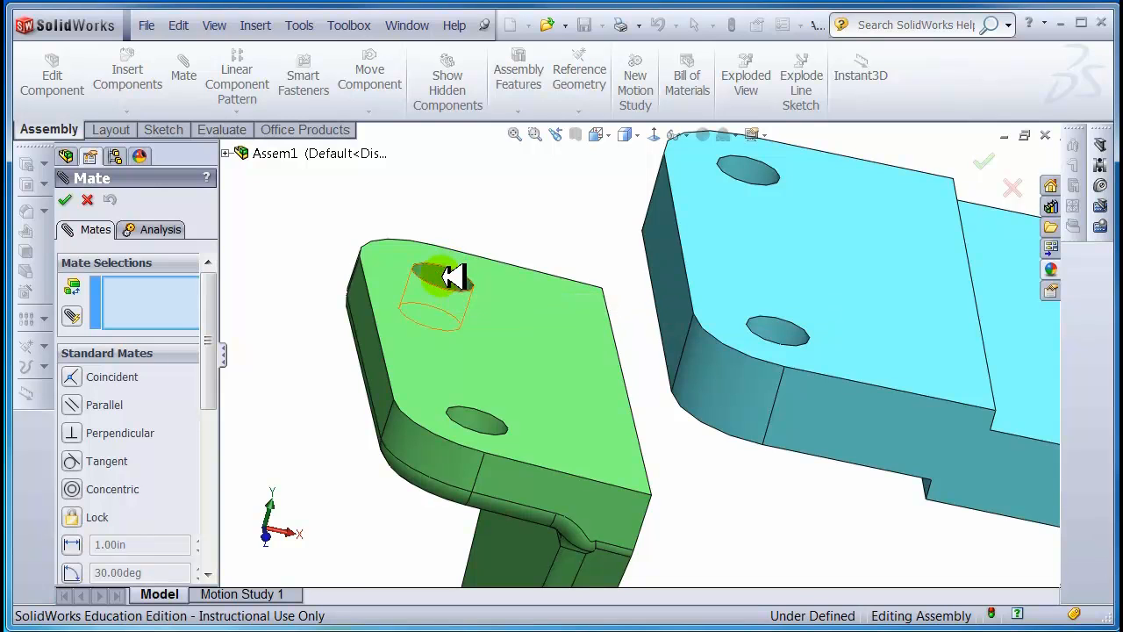
pyautogui.click(453, 277)
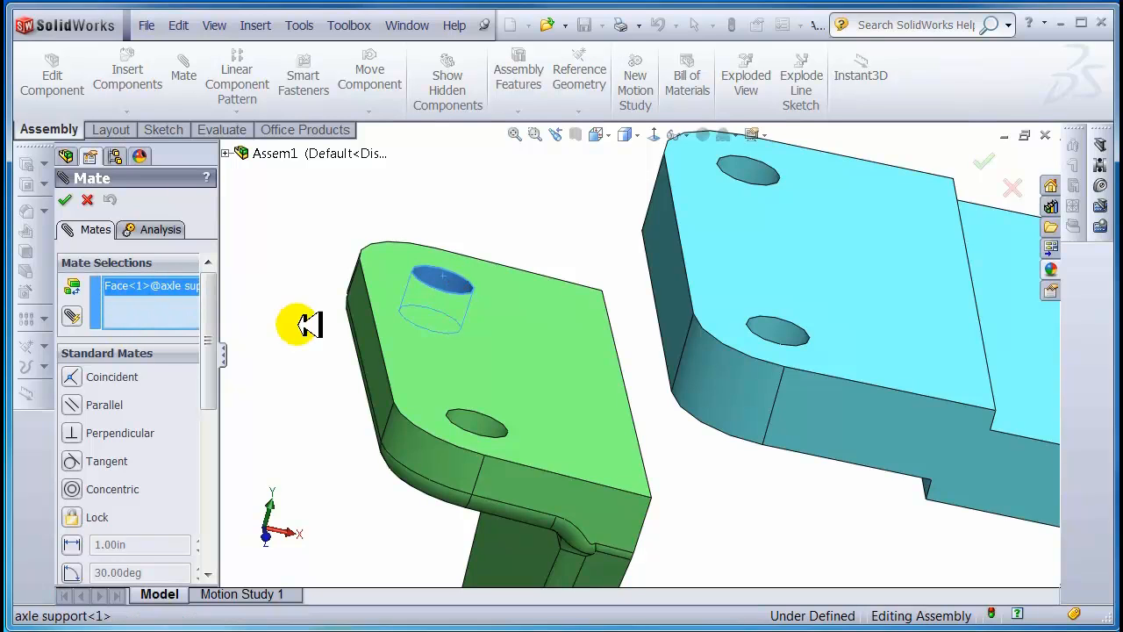
pyautogui.click(755, 169)
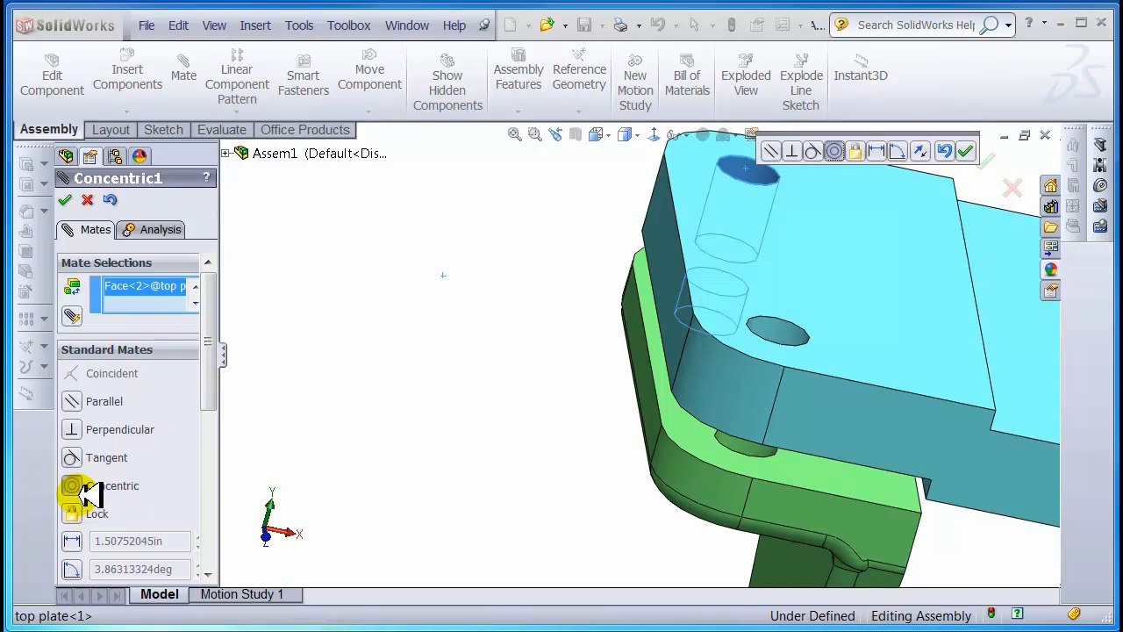
pyautogui.click(65, 200)
# - Swing the left axle support clear and mate its front flange hole concentric with the top plate's front hole at that end
pyautogui.moveTo(424, 312); pyautogui.dragTo(425, 331, button='middle')
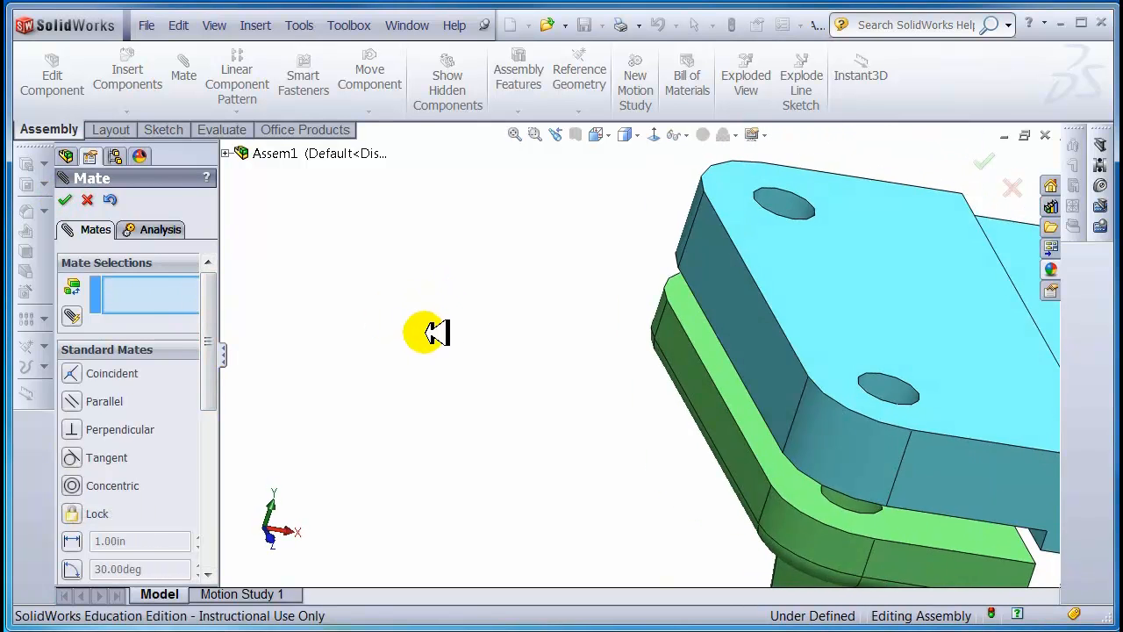
pyautogui.scroll(2, 465, 346)
pyautogui.moveTo(685, 377)
pyautogui.mouseDown()
pyautogui.moveTo(618, 380)
pyautogui.moveTo(646, 256)
pyautogui.moveTo(635, 376)
pyautogui.moveTo(703, 394)
pyautogui.moveTo(664, 386)
pyautogui.mouseUp()
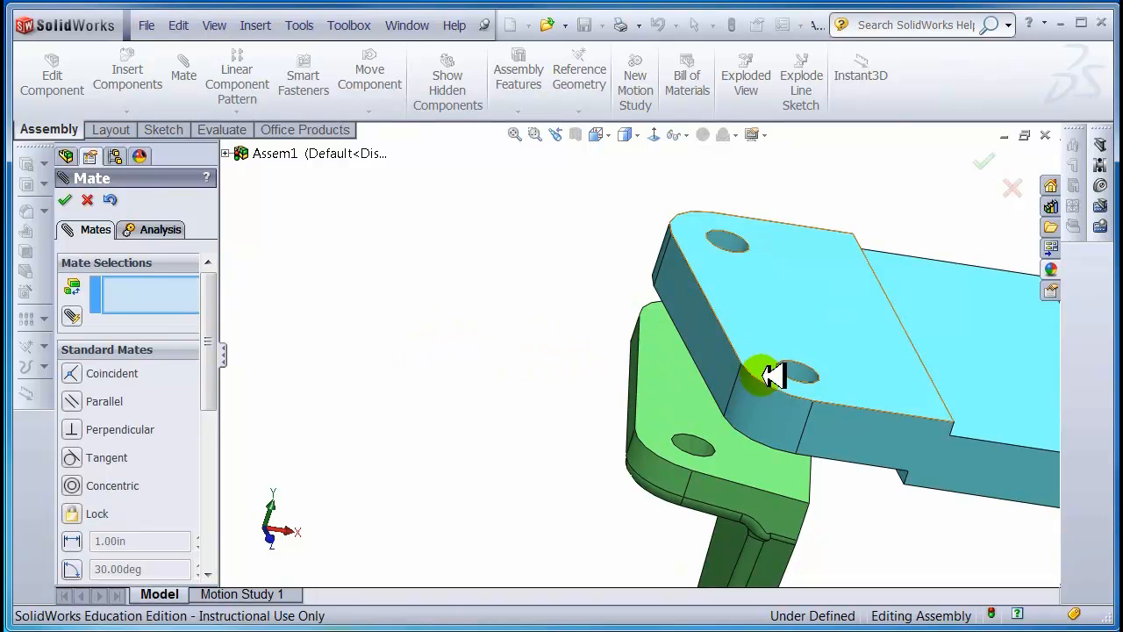
pyautogui.click(688, 446)
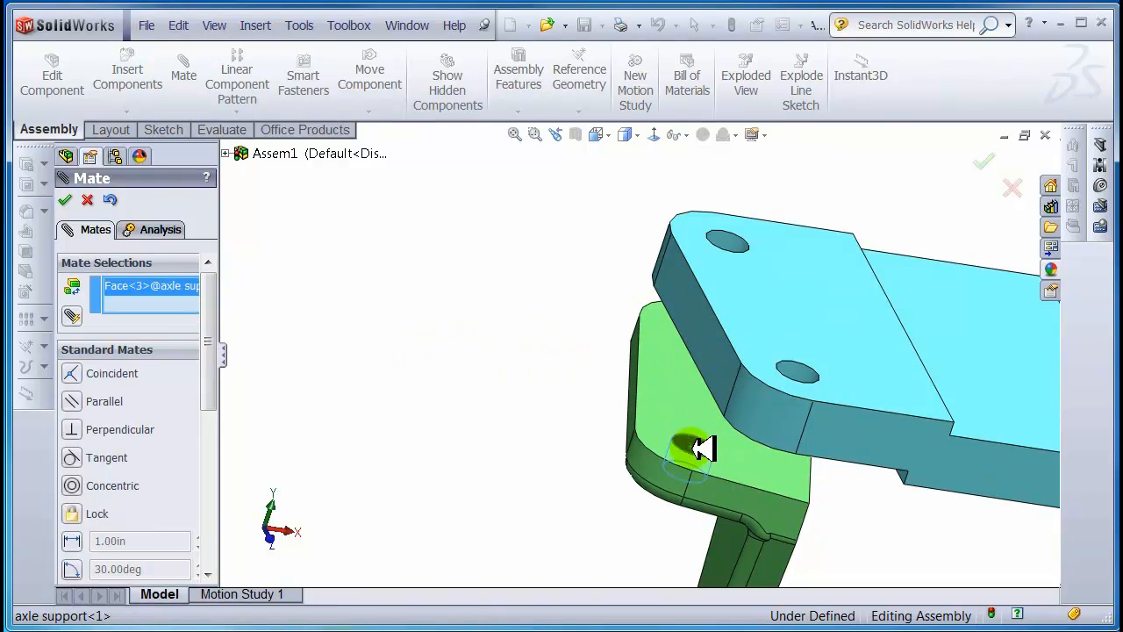
pyautogui.click(802, 371)
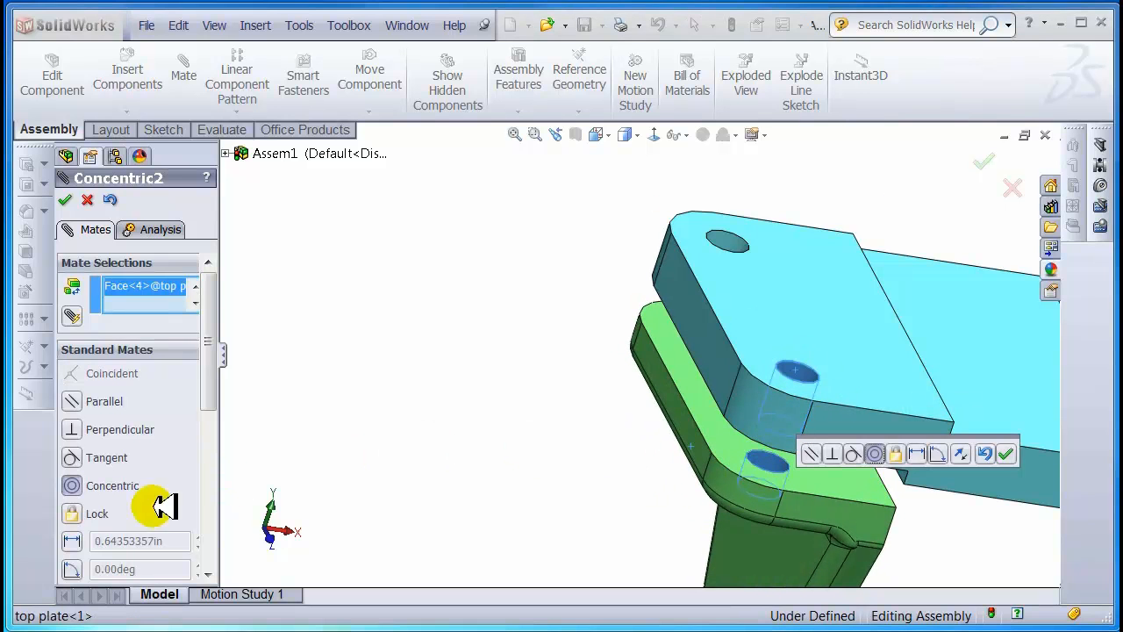
pyautogui.click(65, 199)
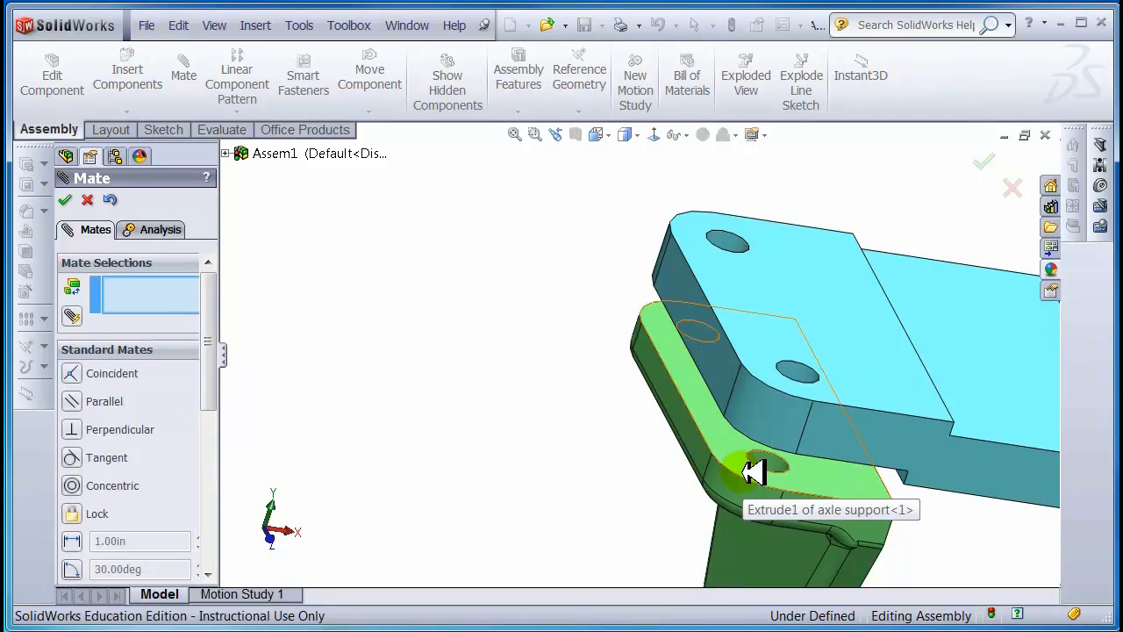
# - Add a coincident mate between the left axle support's upper flange face and the underside of the top plate, finishing the mating session
pyautogui.moveTo(634, 426)
pyautogui.mouseDown(button='middle')
pyautogui.moveTo(632, 395)
pyautogui.moveTo(647, 371)
pyautogui.moveTo(654, 501)
pyautogui.moveTo(680, 364)
pyautogui.moveTo(672, 370)
pyautogui.moveTo(682, 369)
pyautogui.mouseUp(button='middle')
pyautogui.moveTo(676, 369); pyautogui.dragTo(648, 455)
pyautogui.click(711, 429)
pyautogui.moveTo(711, 429); pyautogui.dragTo(751, 324, button='middle')
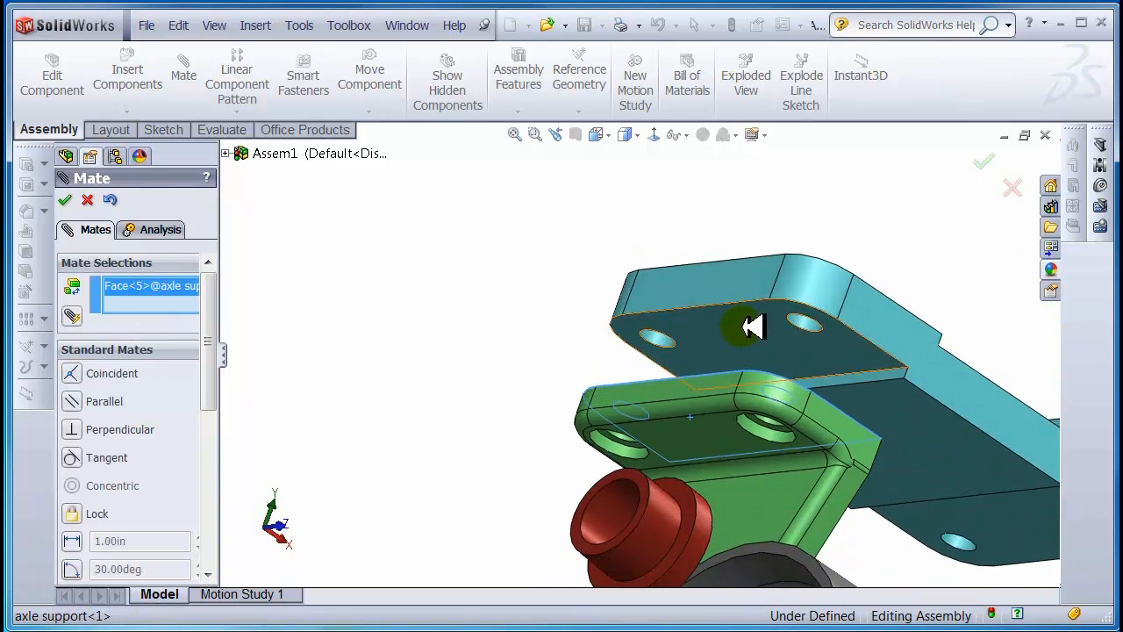
pyautogui.click(750, 324)
pyautogui.moveTo(484, 231); pyautogui.dragTo(475, 267, button='middle')
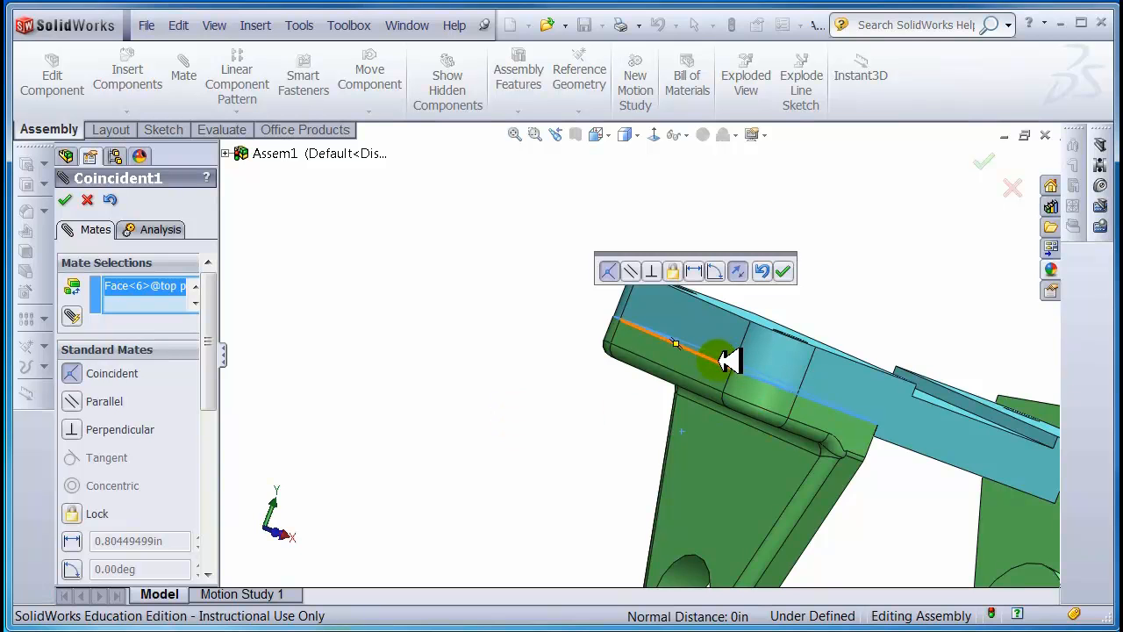
pyautogui.scroll(4, 658, 389)
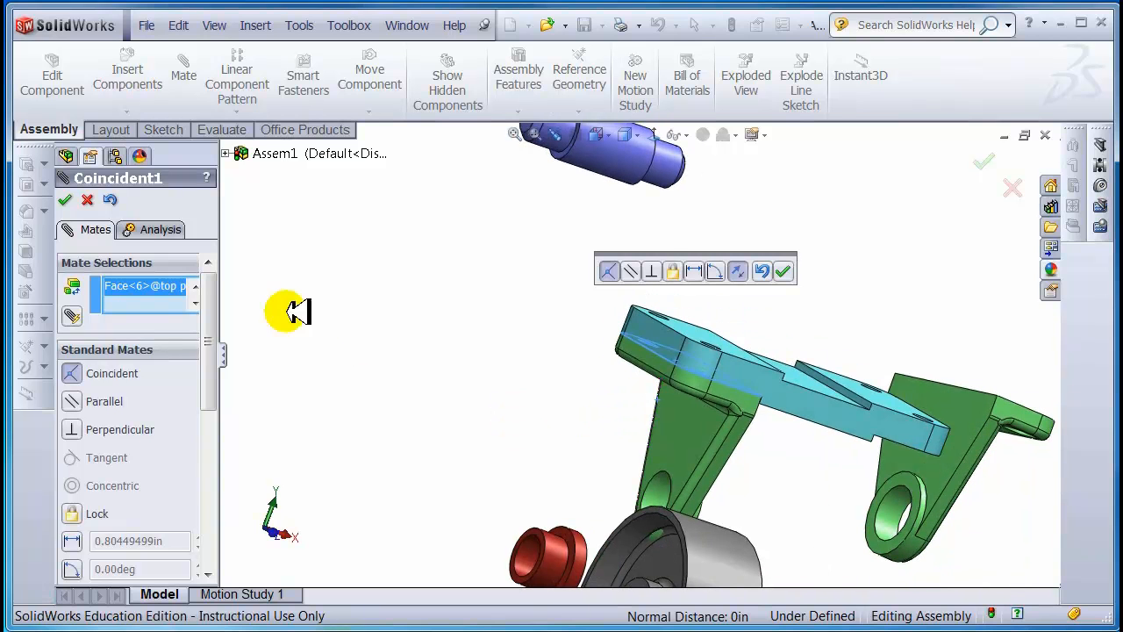
pyautogui.click(64, 200)
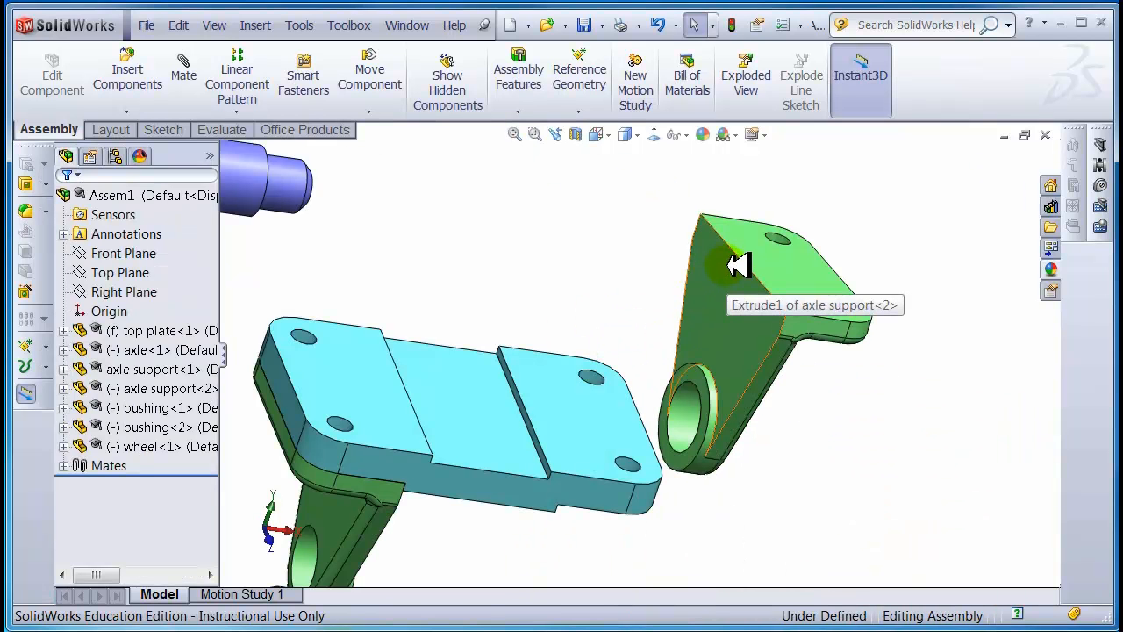
# - Add a concentric mate between the top plate's rear right hole and the right axle support's rear flange hole
pyautogui.click(185, 67)
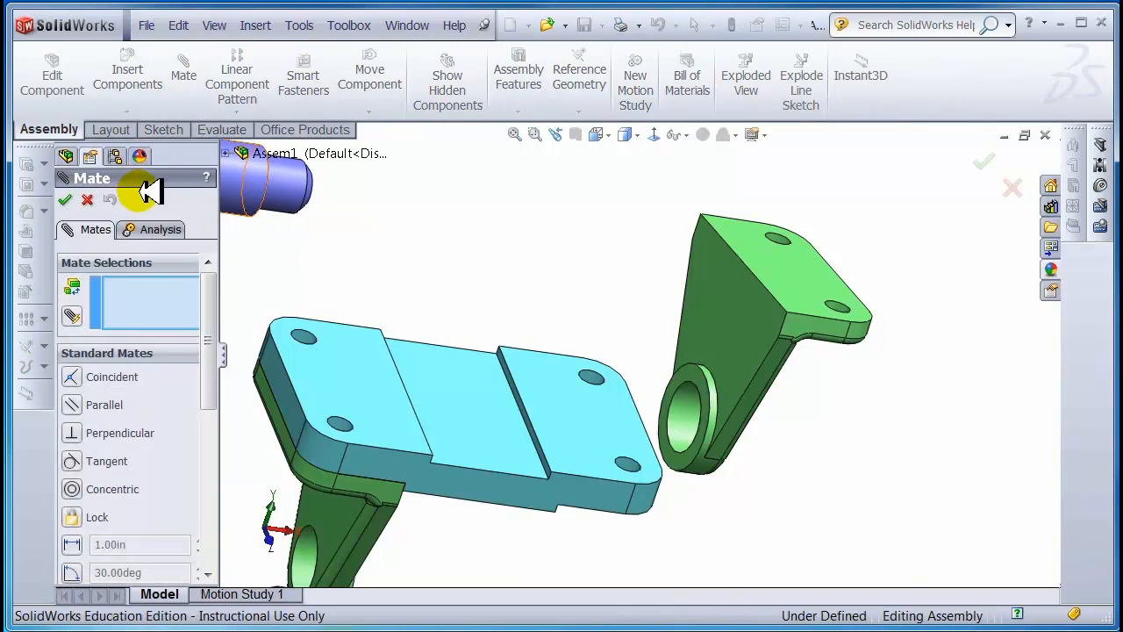
pyautogui.scroll(-3, 589, 371)
pyautogui.click(588, 370)
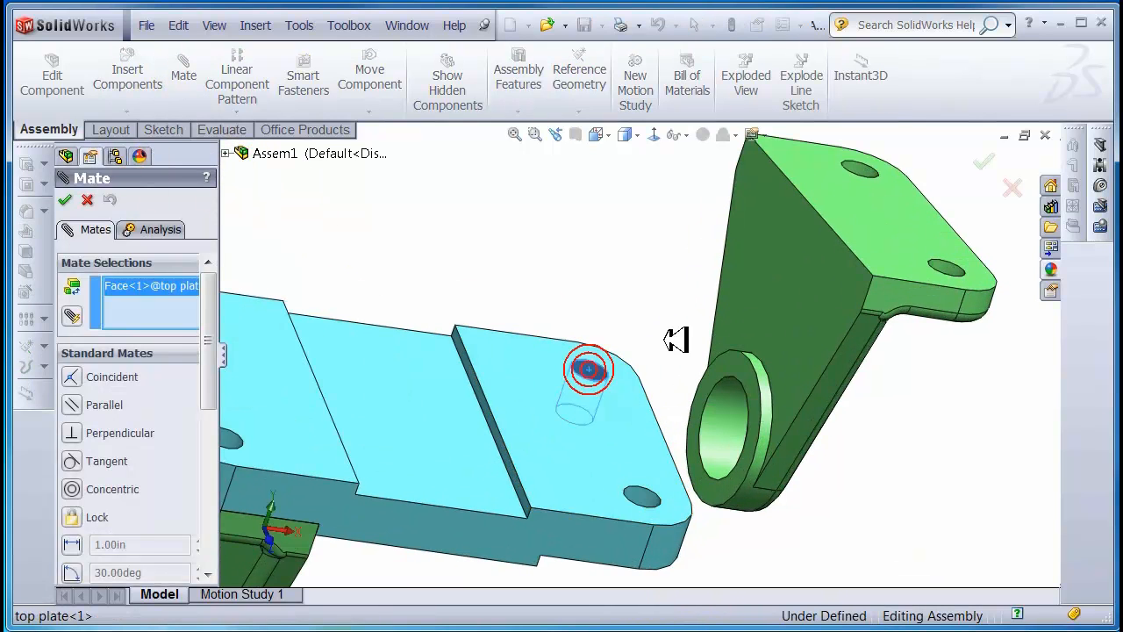
pyautogui.click(865, 170)
pyautogui.click(69, 198)
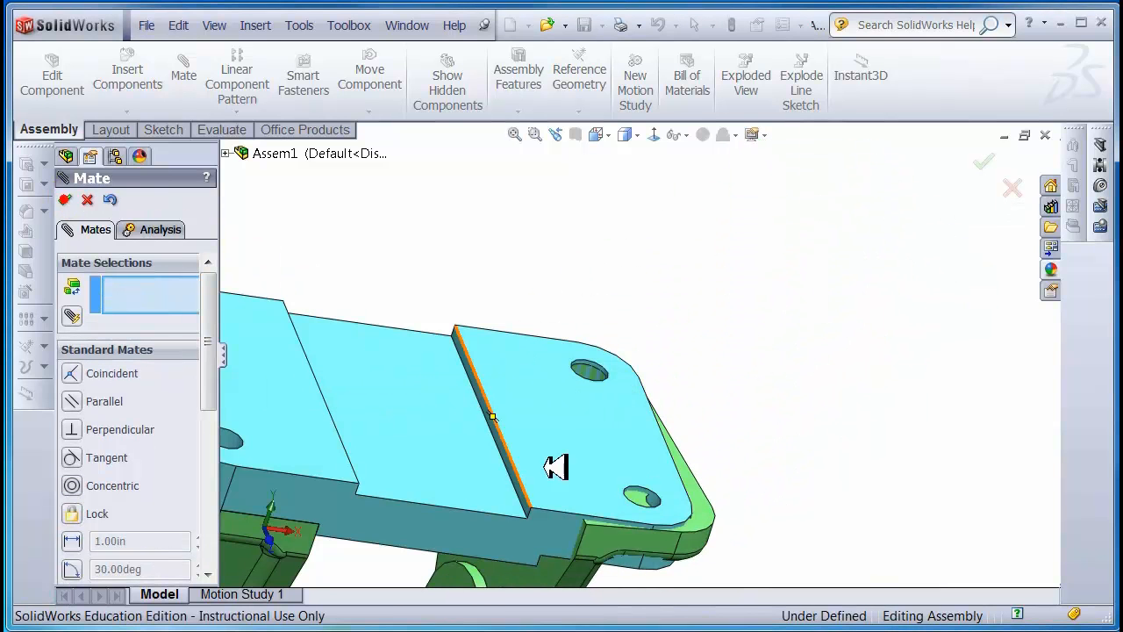
# - Mate the right axle support's front flange hole concentric with the top plate's front right hole
pyautogui.moveTo(712, 549)
pyautogui.mouseDown()
pyautogui.moveTo(712, 567)
pyautogui.moveTo(752, 579)
pyautogui.moveTo(720, 544)
pyautogui.mouseUp()
pyautogui.click(720, 544)
pyautogui.click(656, 498)
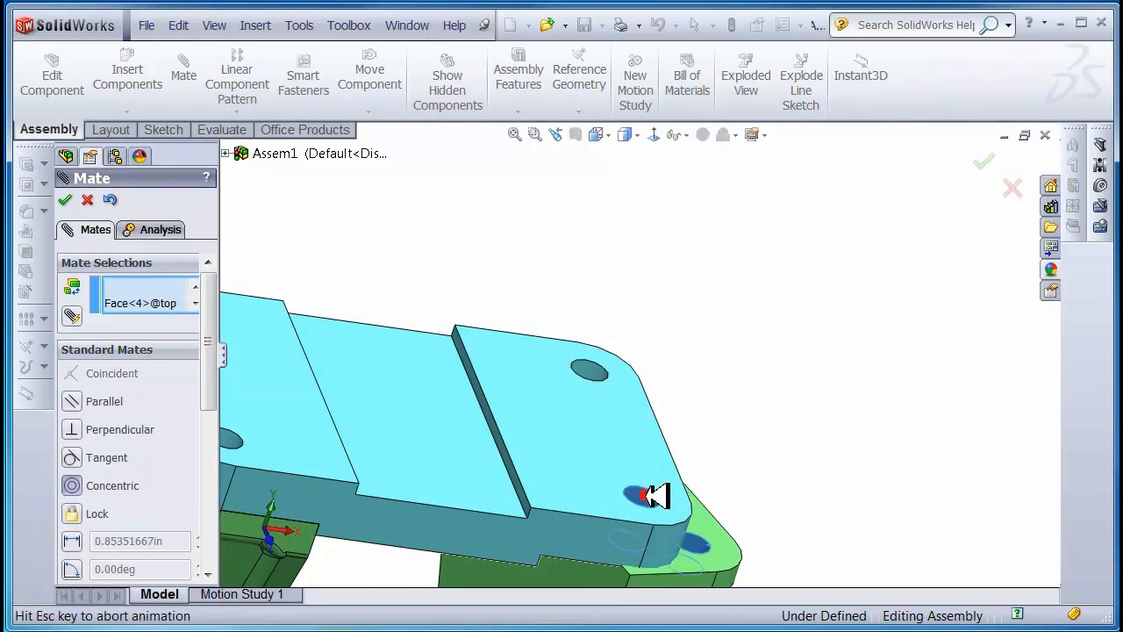
pyautogui.click(66, 199)
# - Lower the right axle support and mate its upper flange face coincident with the underside of the top plate
pyautogui.click(606, 493)
pyautogui.moveTo(611, 502); pyautogui.dragTo(608, 560)
pyautogui.click(619, 524)
pyautogui.moveTo(622, 521); pyautogui.dragTo(606, 411, button='middle')
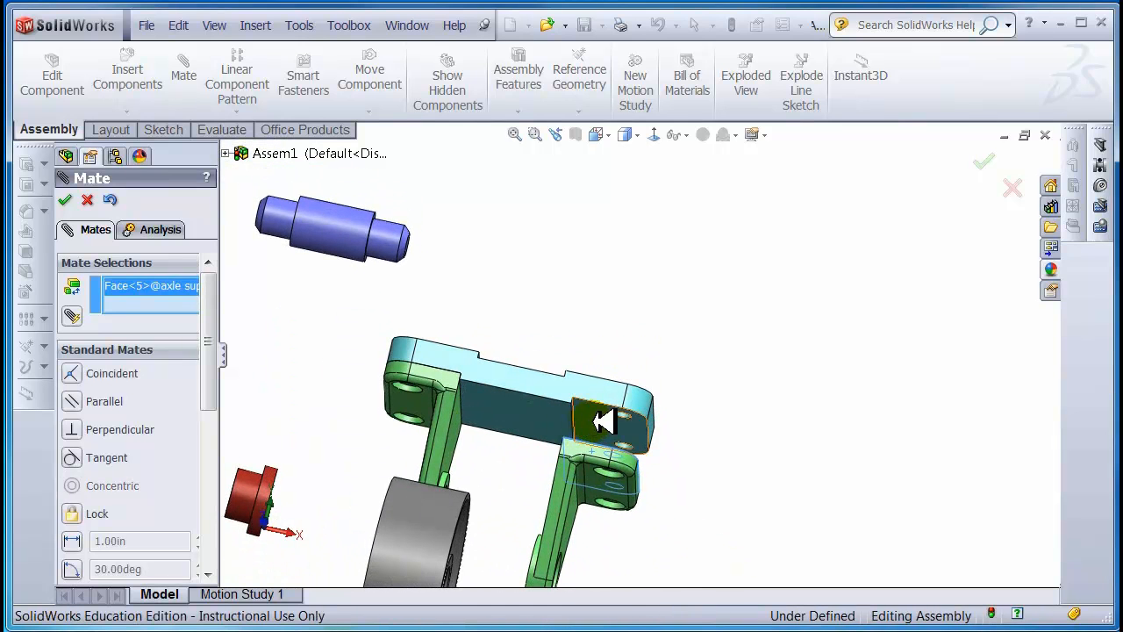
pyautogui.click(603, 422)
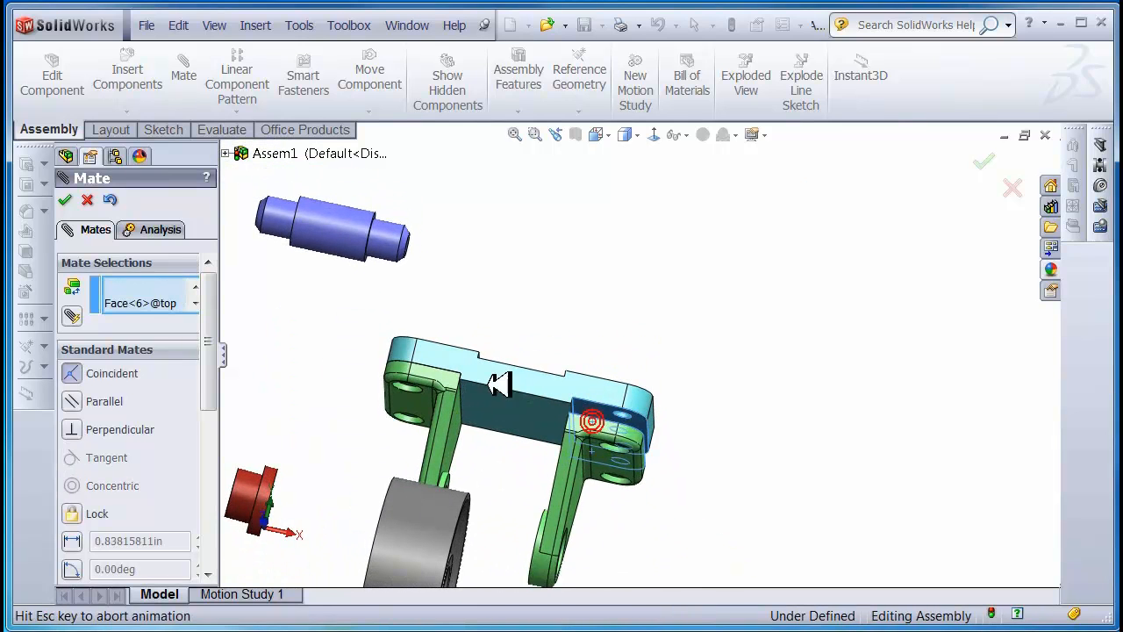
pyautogui.click(69, 201)
# - Move the wheel clear of the supports and mate the left bushing's outer cylinder concentric with the left axle support's bore
pyautogui.moveTo(474, 492); pyautogui.dragTo(288, 405)
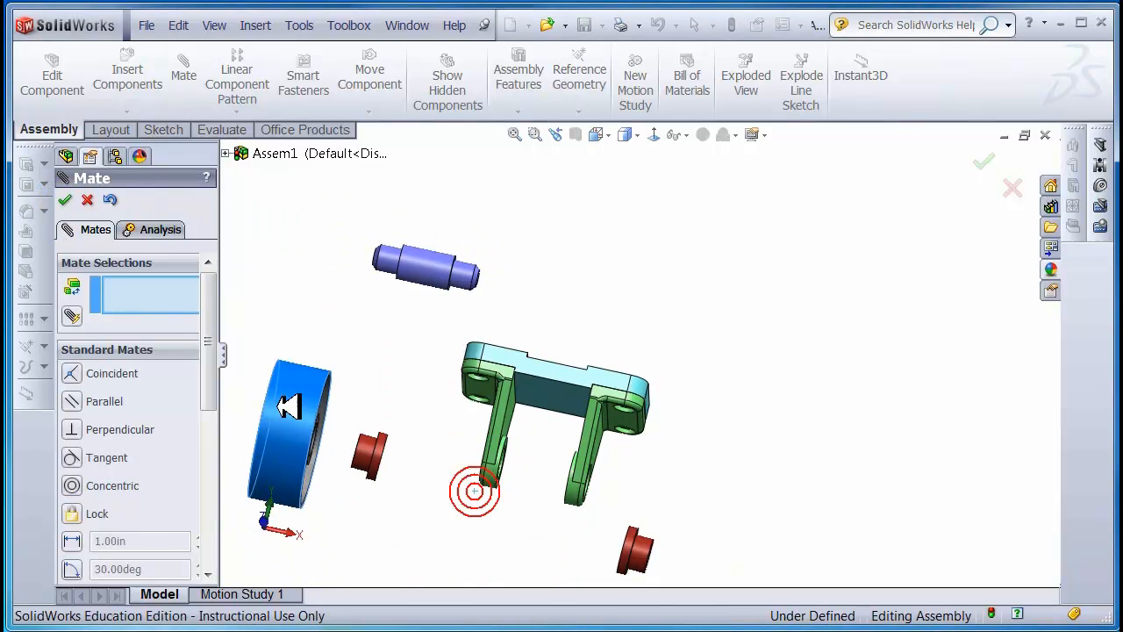
pyautogui.scroll(3, 512, 490)
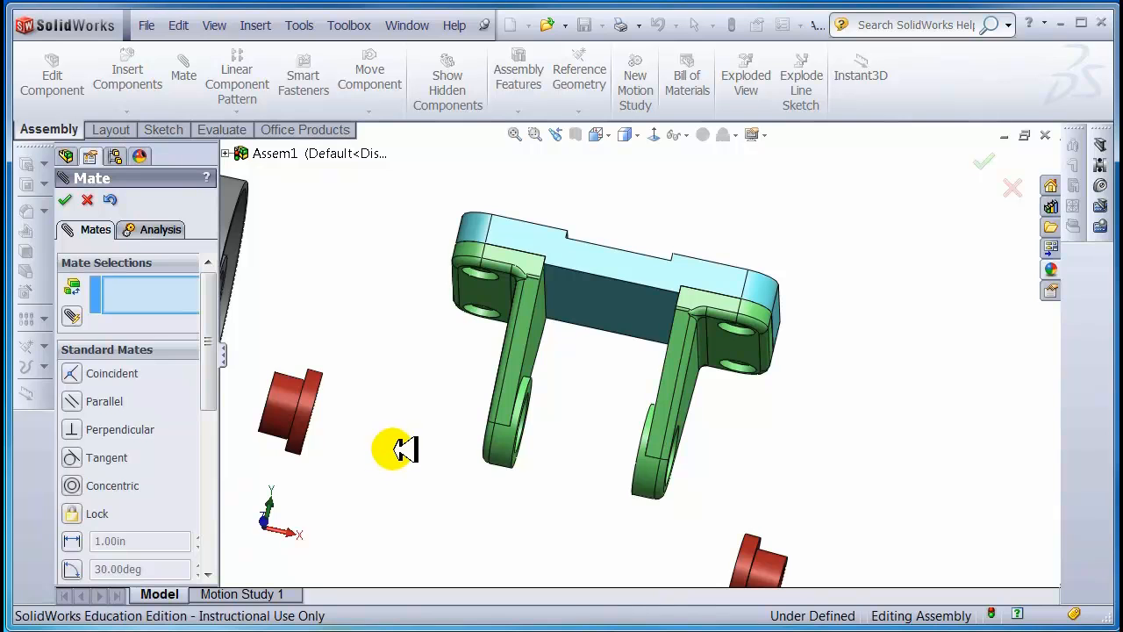
pyautogui.moveTo(392, 459); pyautogui.dragTo(390, 475, button='middle')
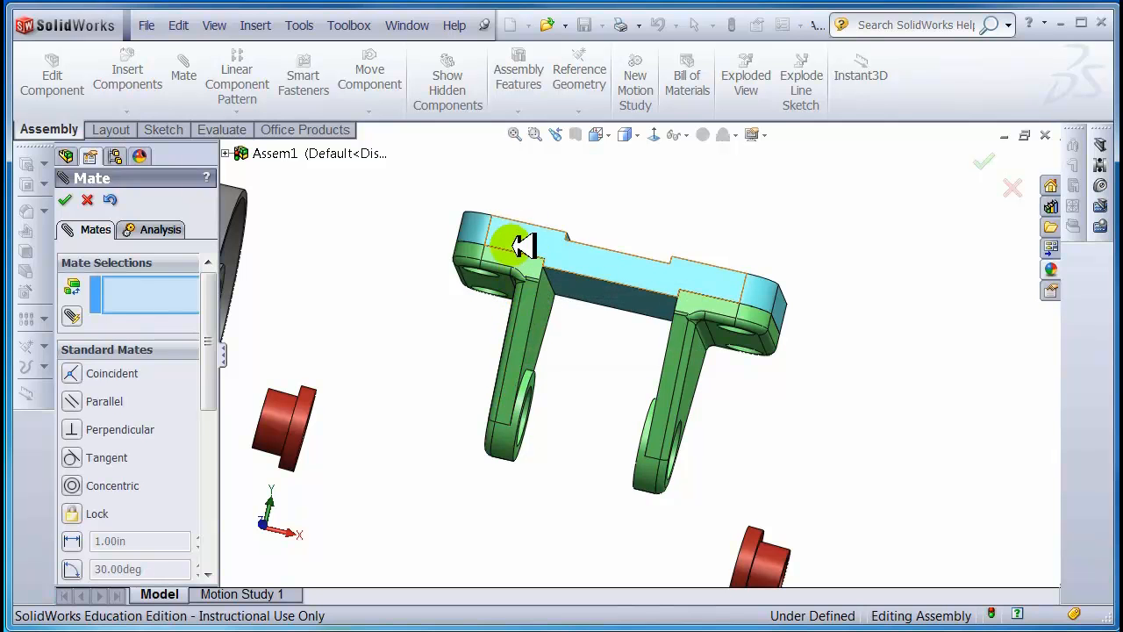
pyautogui.click(277, 411)
pyautogui.moveTo(380, 469); pyautogui.dragTo(351, 459, button='middle')
pyautogui.click(570, 417)
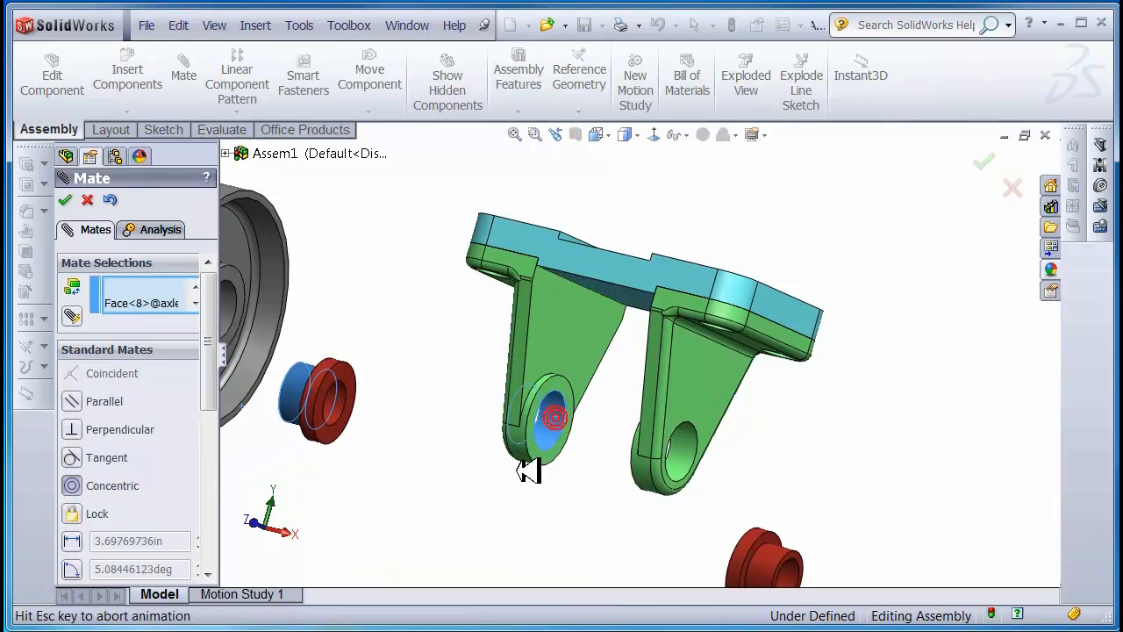
pyautogui.click(66, 200)
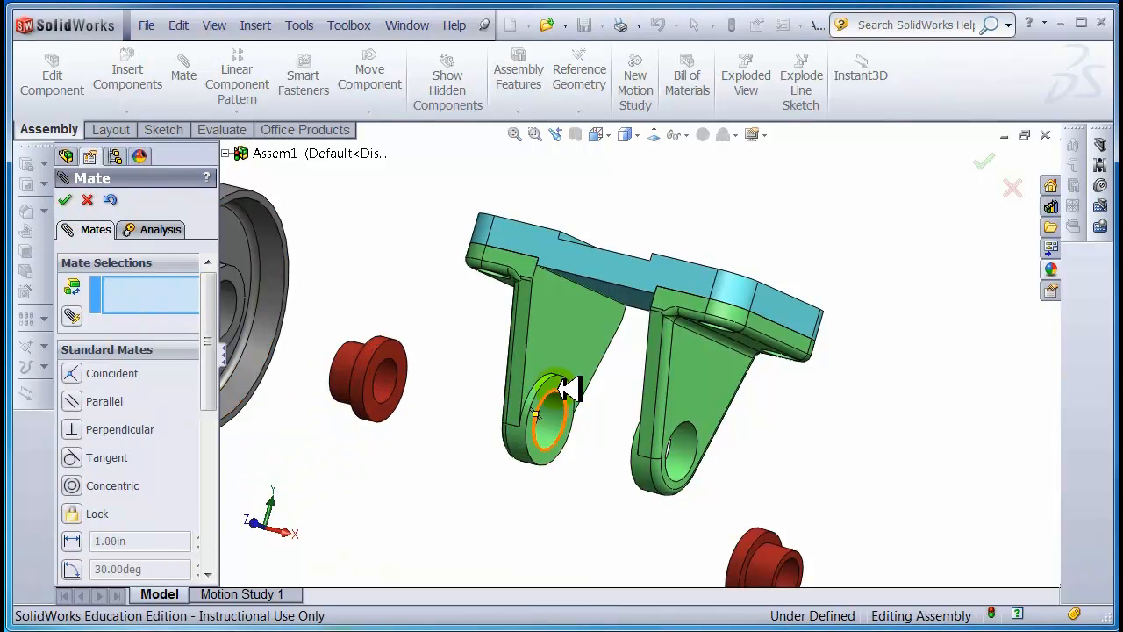
# - Add a coincident mate between the left axle support's inner boss face and the left bushing's flange face
pyautogui.click(570, 386)
pyautogui.moveTo(431, 444); pyautogui.dragTo(359, 339, button='middle')
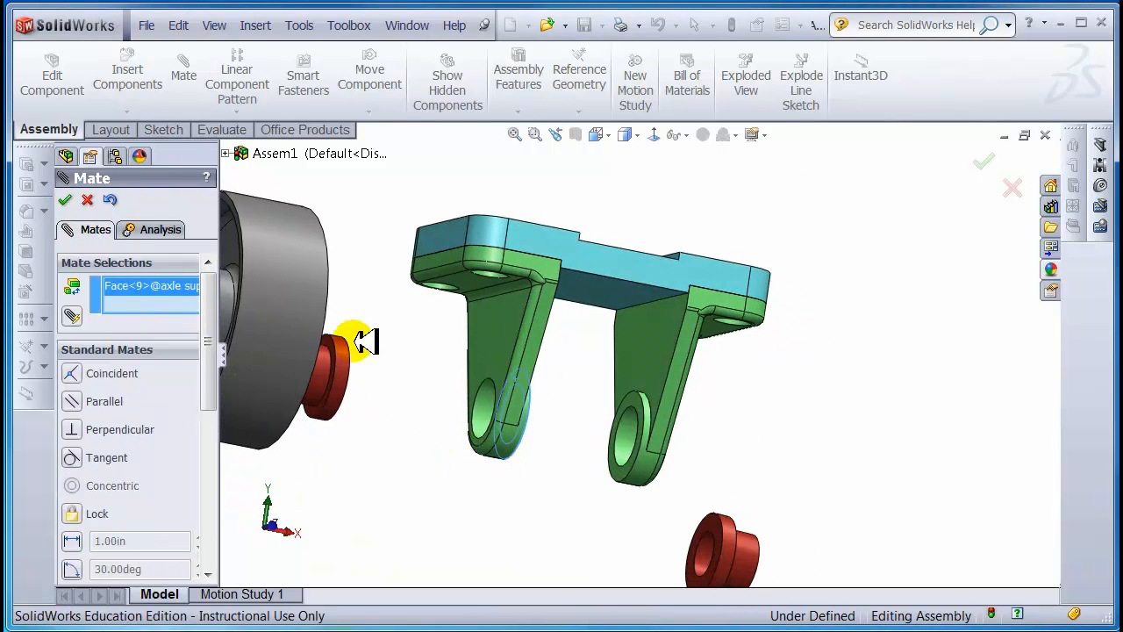
pyautogui.scroll(-5, 386, 351)
pyautogui.click(371, 331)
pyautogui.moveTo(679, 506); pyautogui.dragTo(584, 514, button='middle')
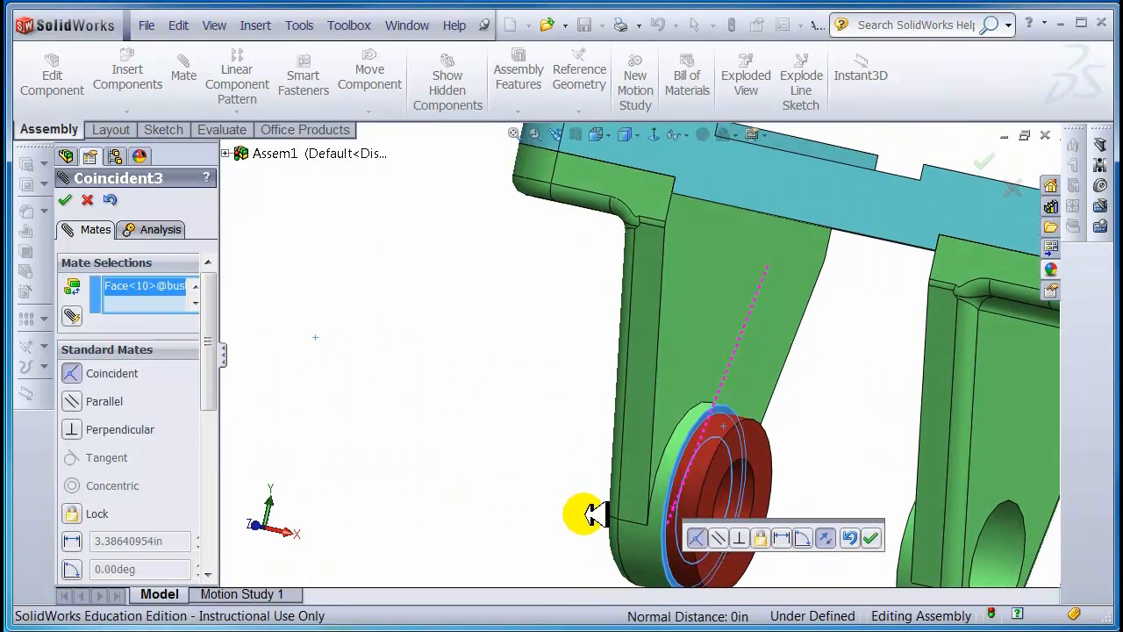
pyautogui.click(65, 200)
# - Add a concentric mate between the right bushing's outer cylinder and the right axle support's bore
pyautogui.scroll(5, 730, 479)
pyautogui.click(876, 528)
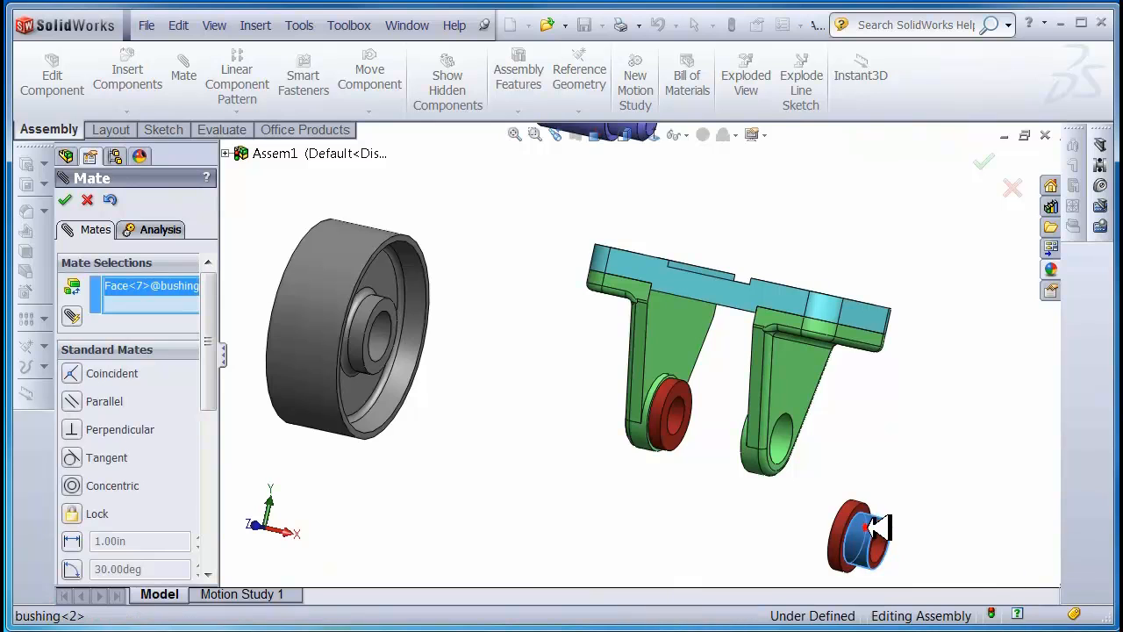
pyautogui.scroll(-3, 801, 461)
pyautogui.click(780, 432)
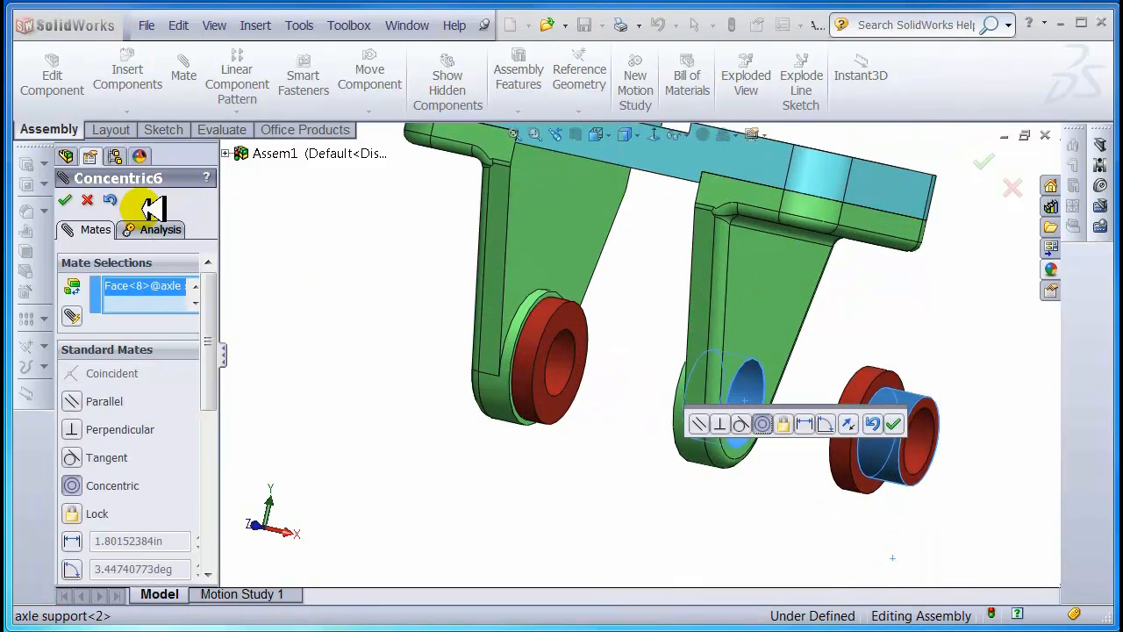
pyautogui.click(66, 200)
# - Add a coincident mate between the right bushing's flange face and the right axle support's inner boss face
pyautogui.scroll(-3, 873, 378)
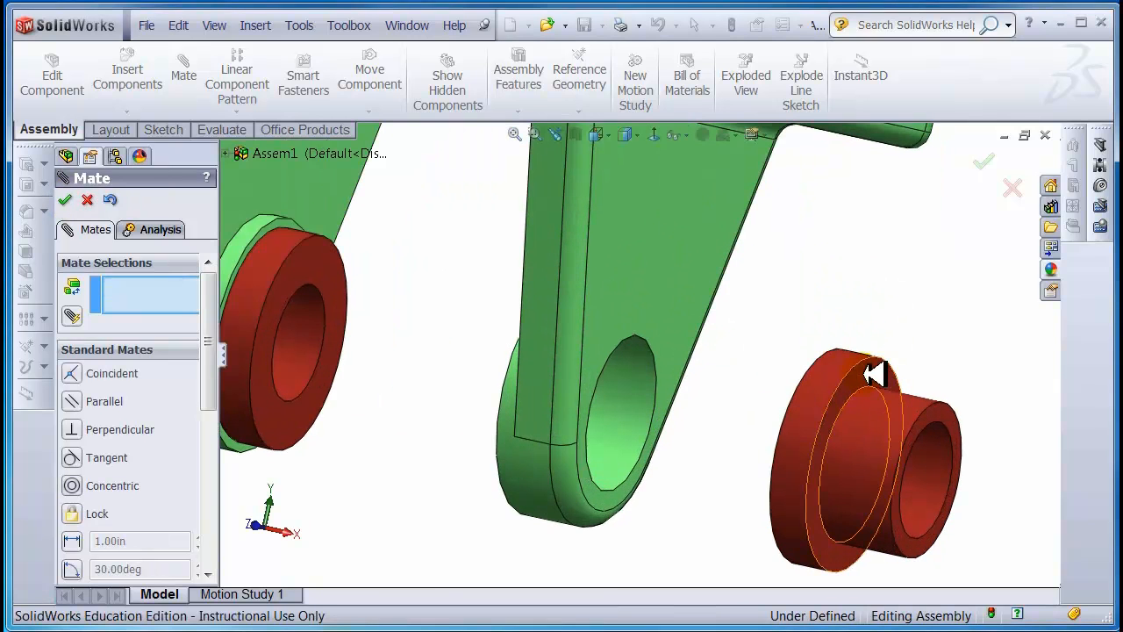
pyautogui.click(858, 386)
pyautogui.scroll(5, 728, 401)
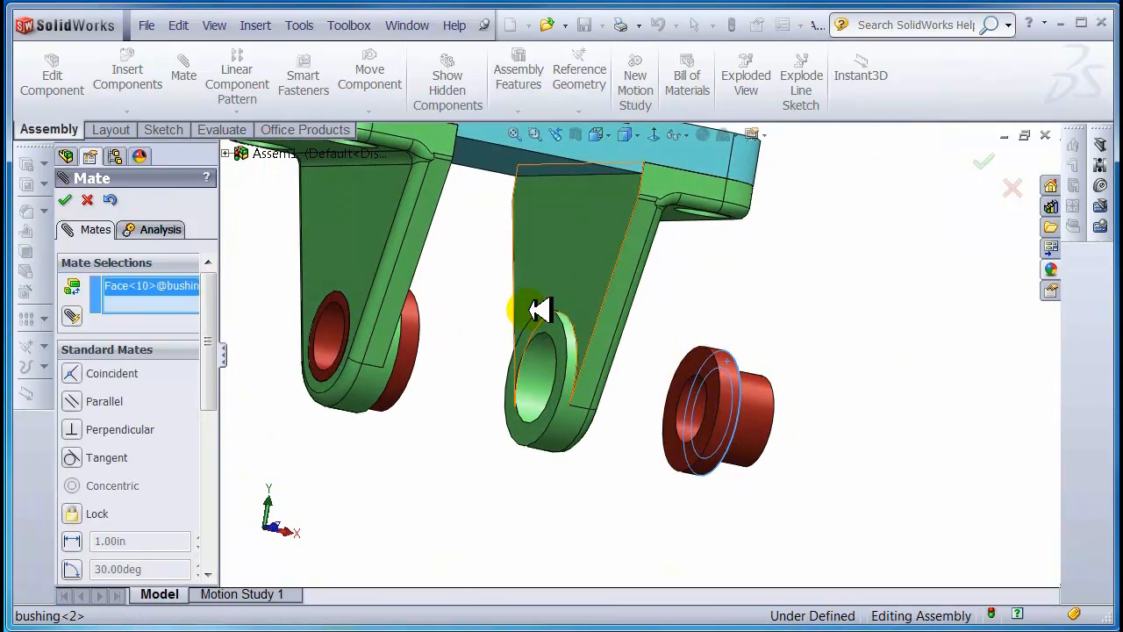
pyautogui.click(562, 325)
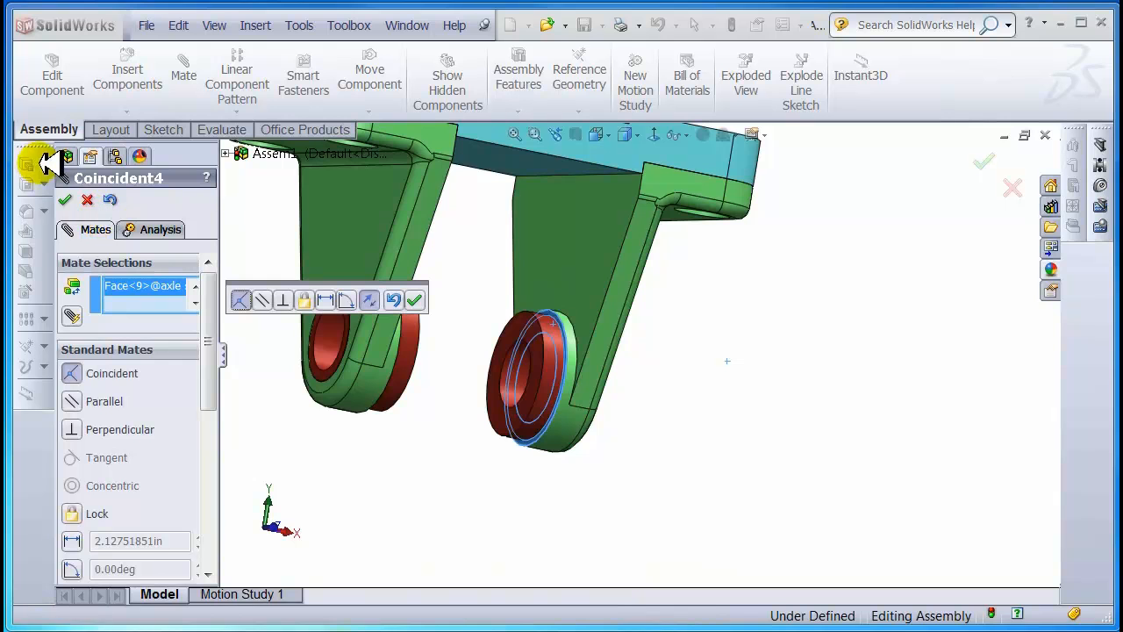
pyautogui.click(66, 200)
# - Add a concentric mate between the axle's large middle cylinder and the right bushing's bore
pyautogui.scroll(5, 544, 430)
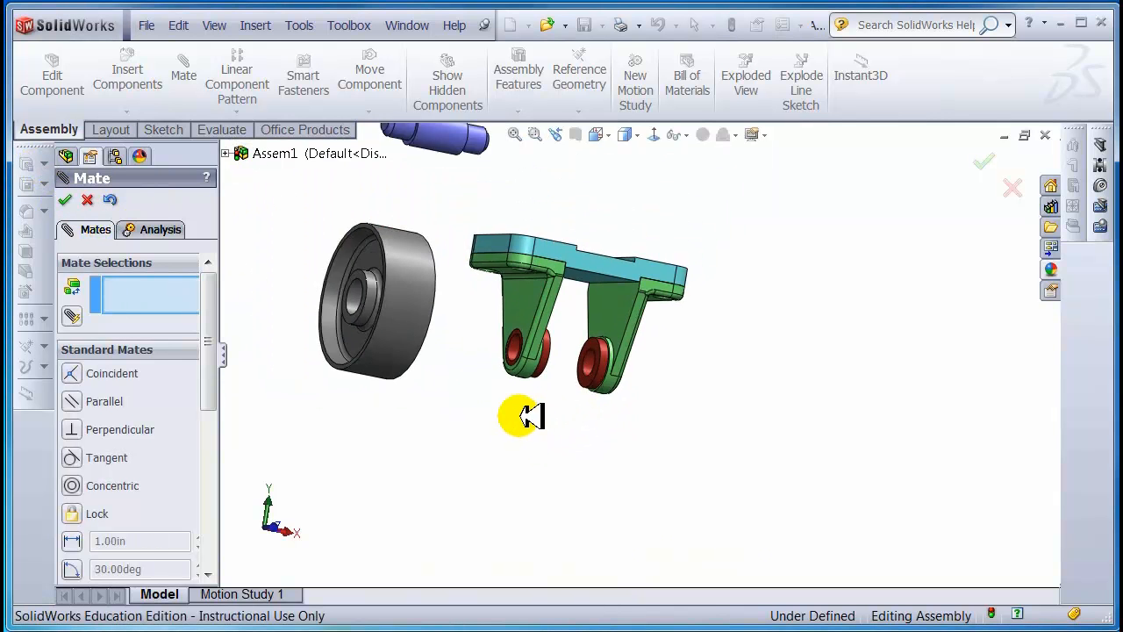
pyautogui.scroll(-1, 525, 338)
pyautogui.scroll(1, 522, 294)
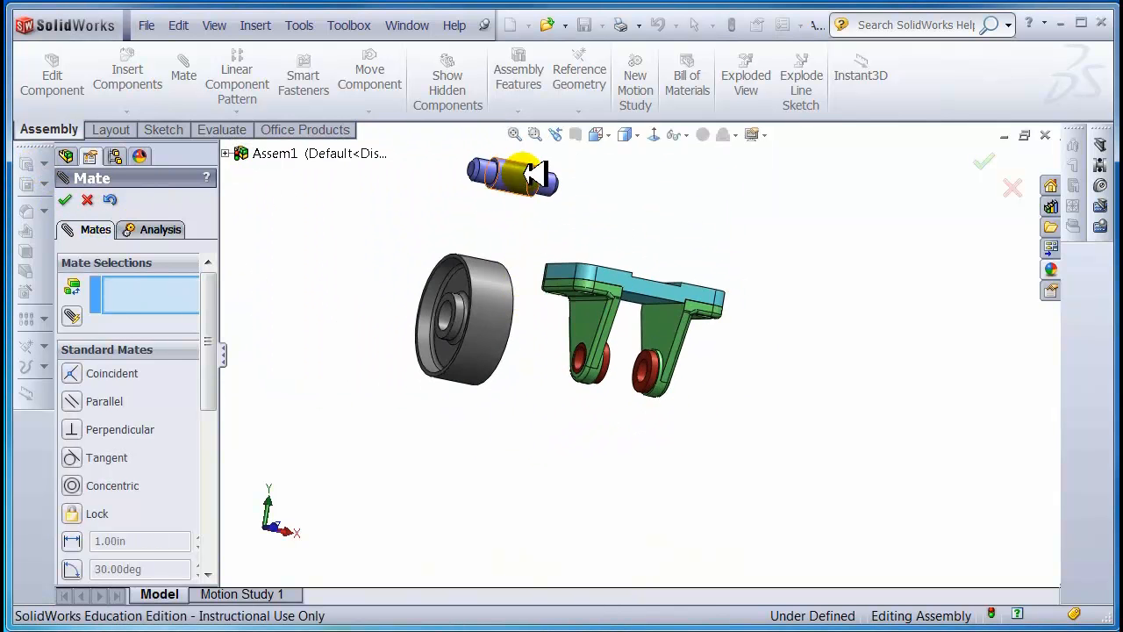
pyautogui.scroll(-2, 533, 175)
pyautogui.click(574, 287)
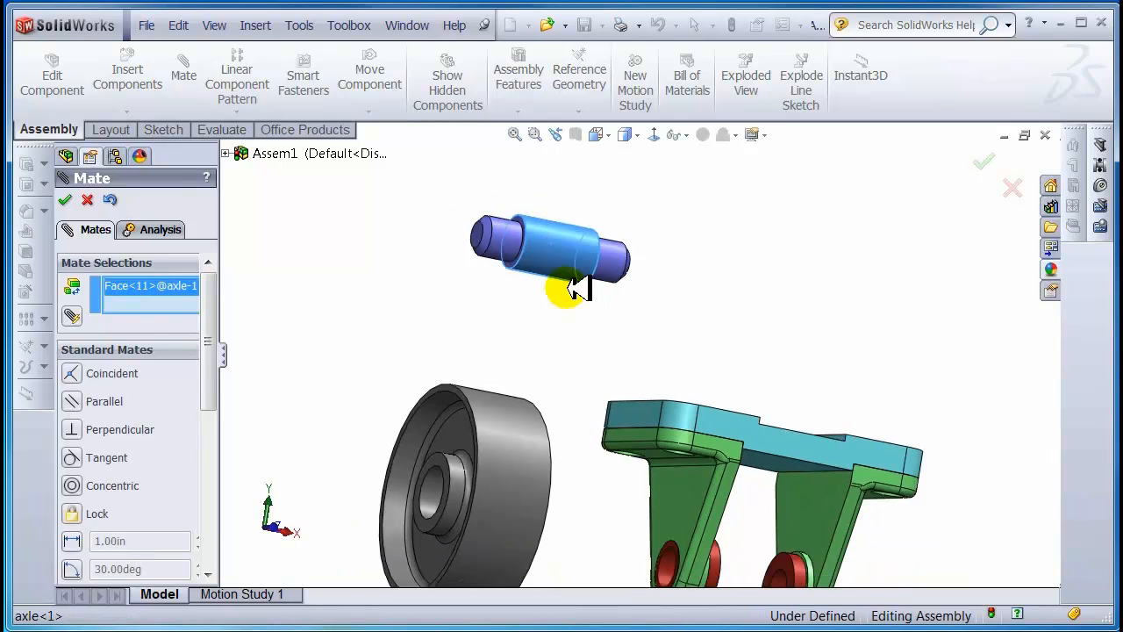
pyautogui.scroll(1, 576, 281)
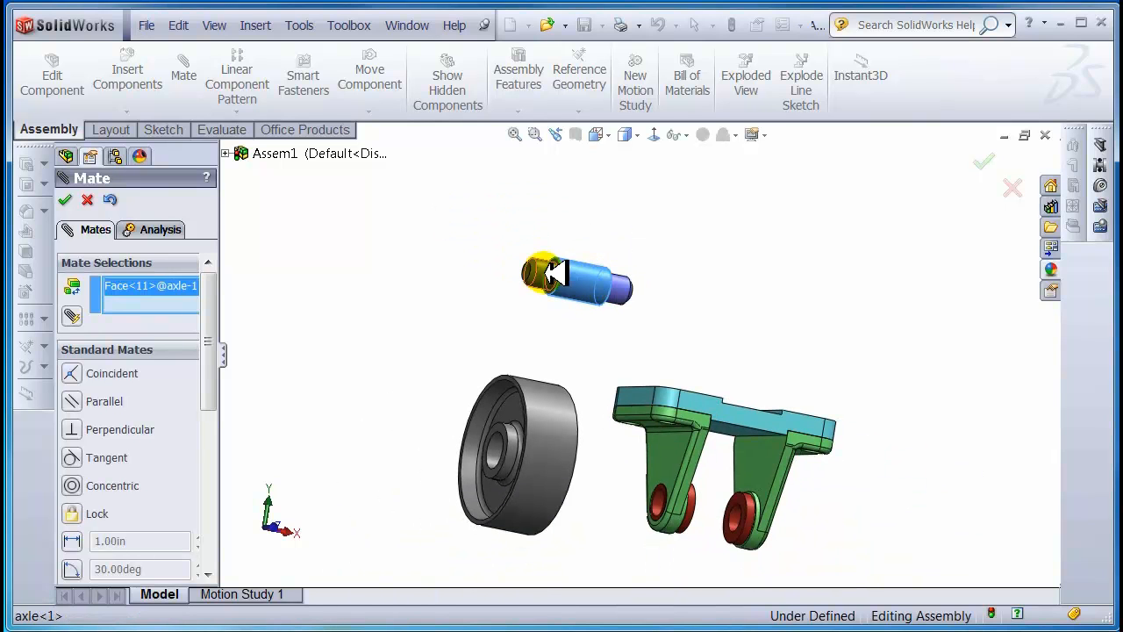
pyautogui.scroll(-3, 698, 516)
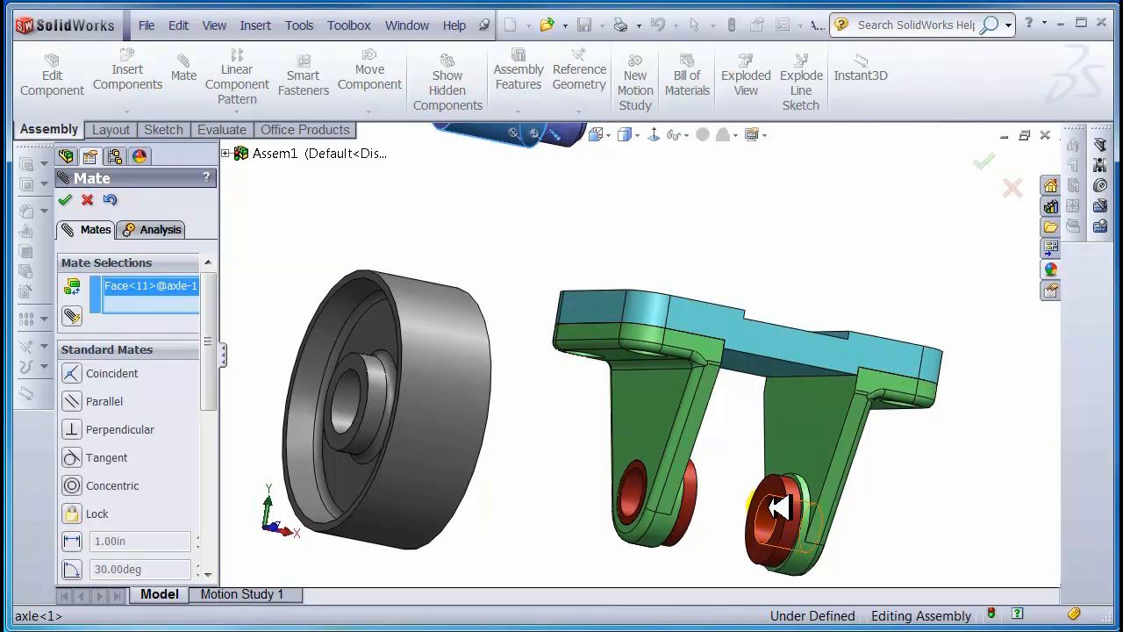
pyautogui.click(775, 516)
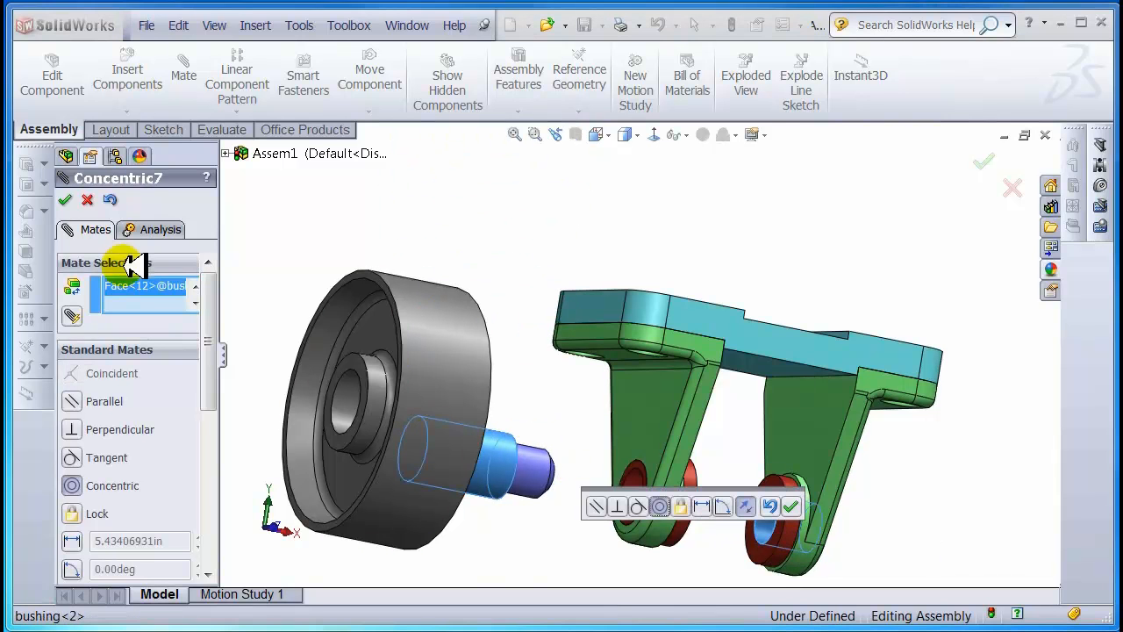
pyautogui.click(65, 199)
# - Slide the axle along its centreline and add a coincident mate between its left end face and the left axle support's outer face
pyautogui.moveTo(514, 464); pyautogui.dragTo(777, 514)
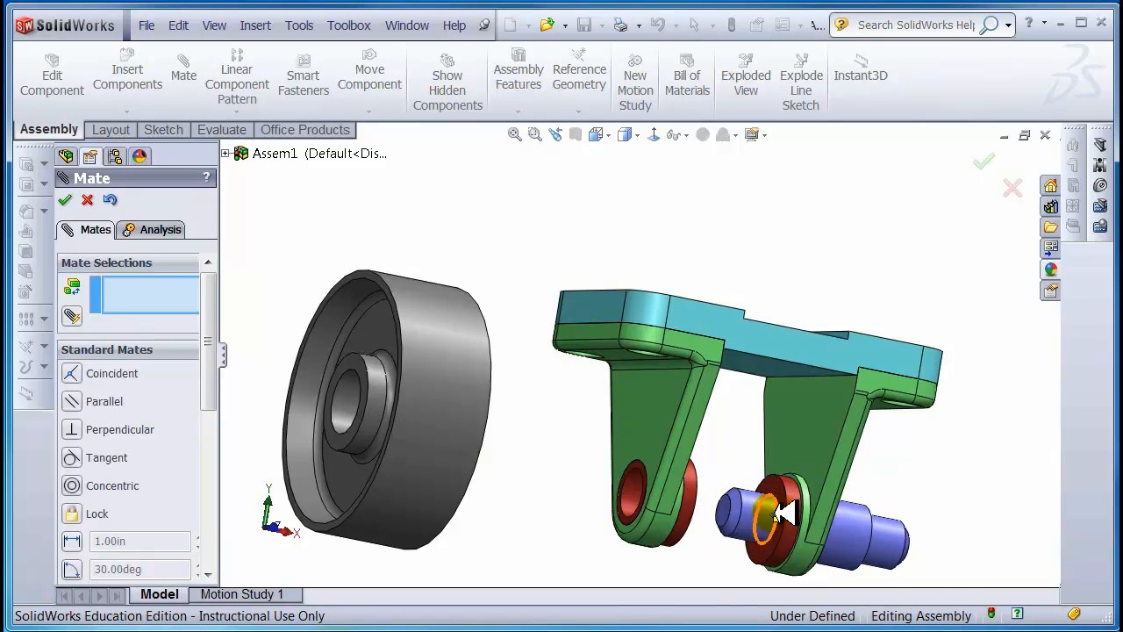
pyautogui.scroll(-3, 777, 514)
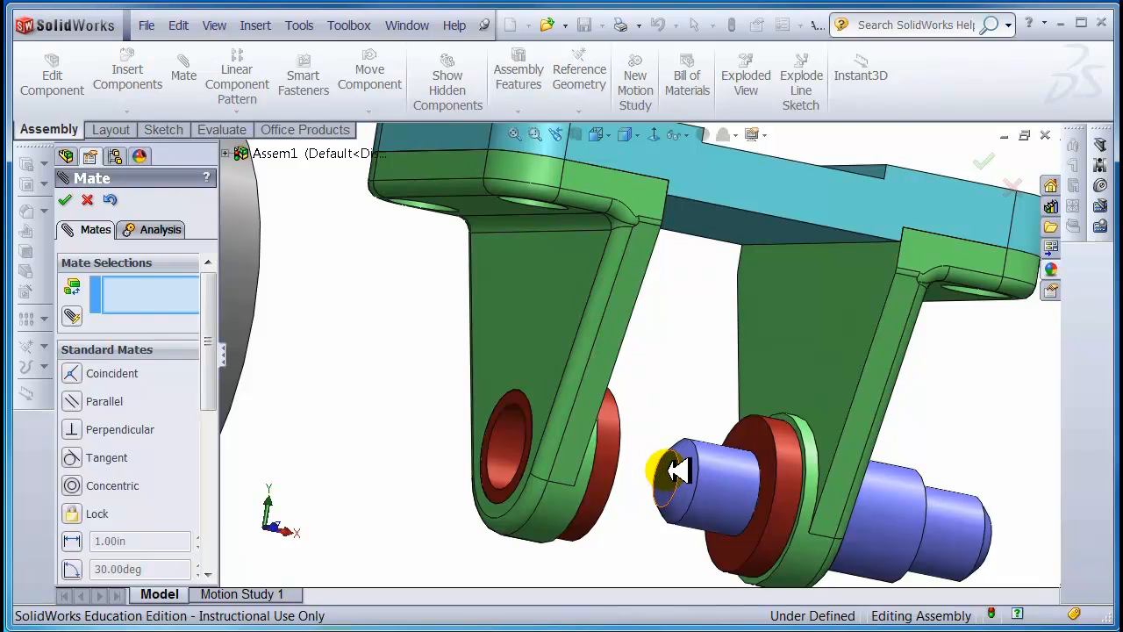
pyautogui.click(671, 471)
pyautogui.click(526, 315)
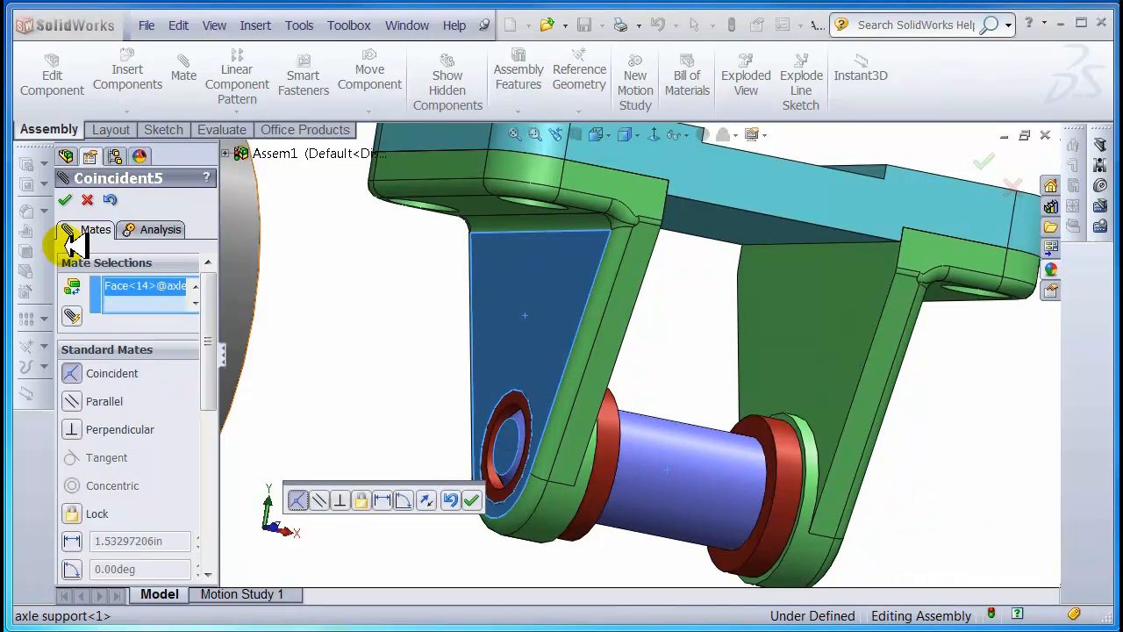
pyautogui.click(68, 199)
# - Add a concentric mate between the wheel's hub bore and the axle's large middle cylinder
pyautogui.scroll(3, 389, 441)
pyautogui.scroll(-3, 421, 359)
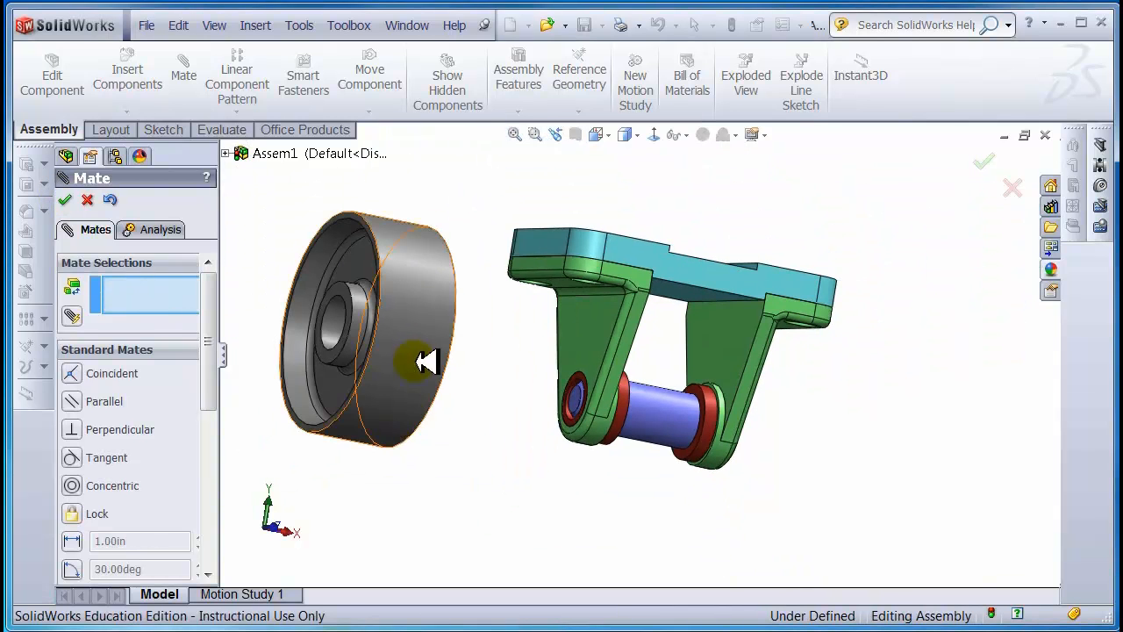
pyautogui.scroll(-1, 428, 373)
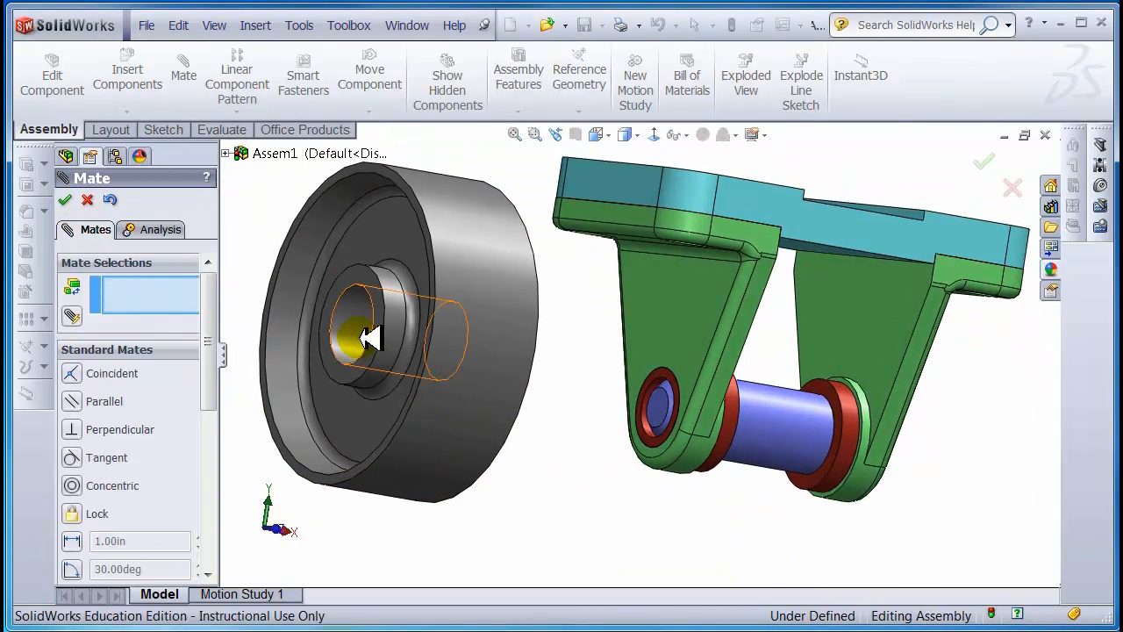
pyautogui.click(378, 312)
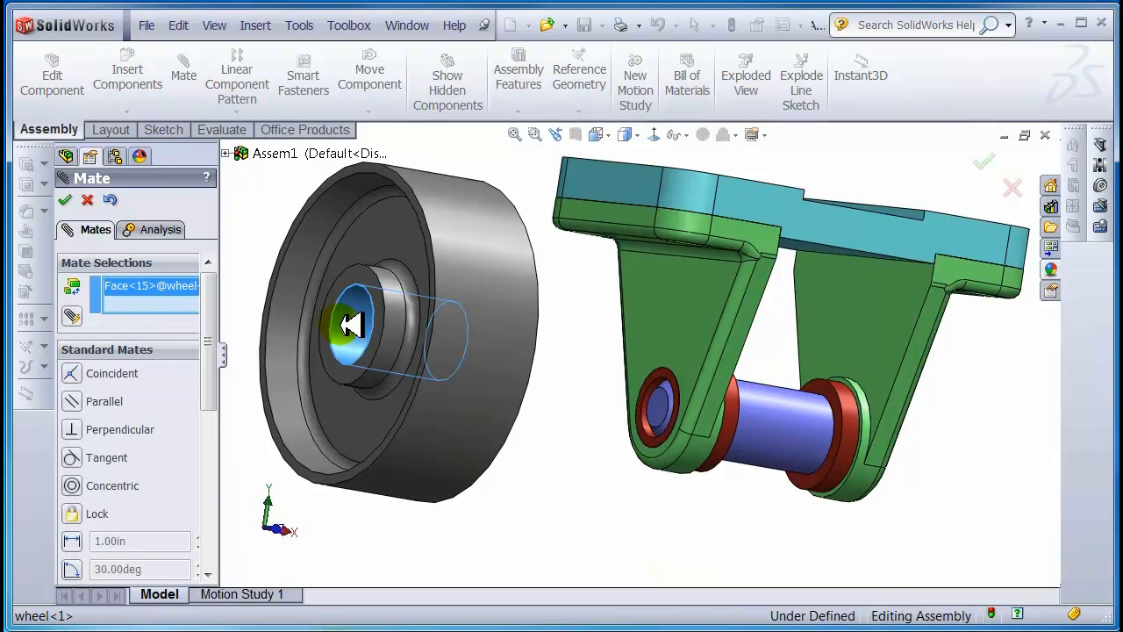
pyautogui.click(788, 422)
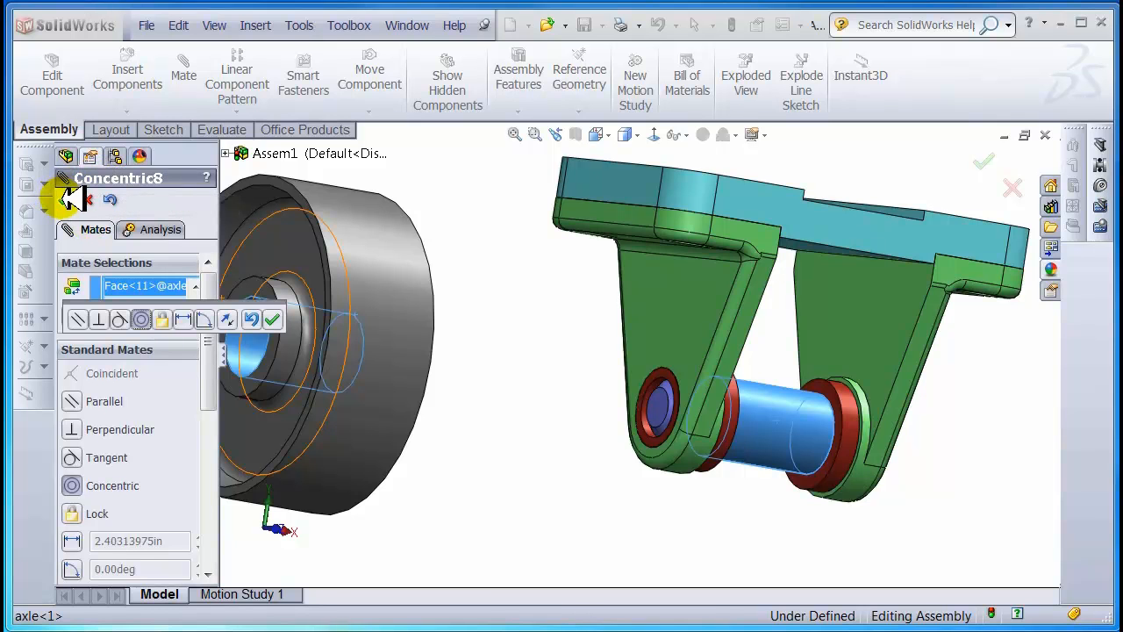
pyautogui.click(65, 200)
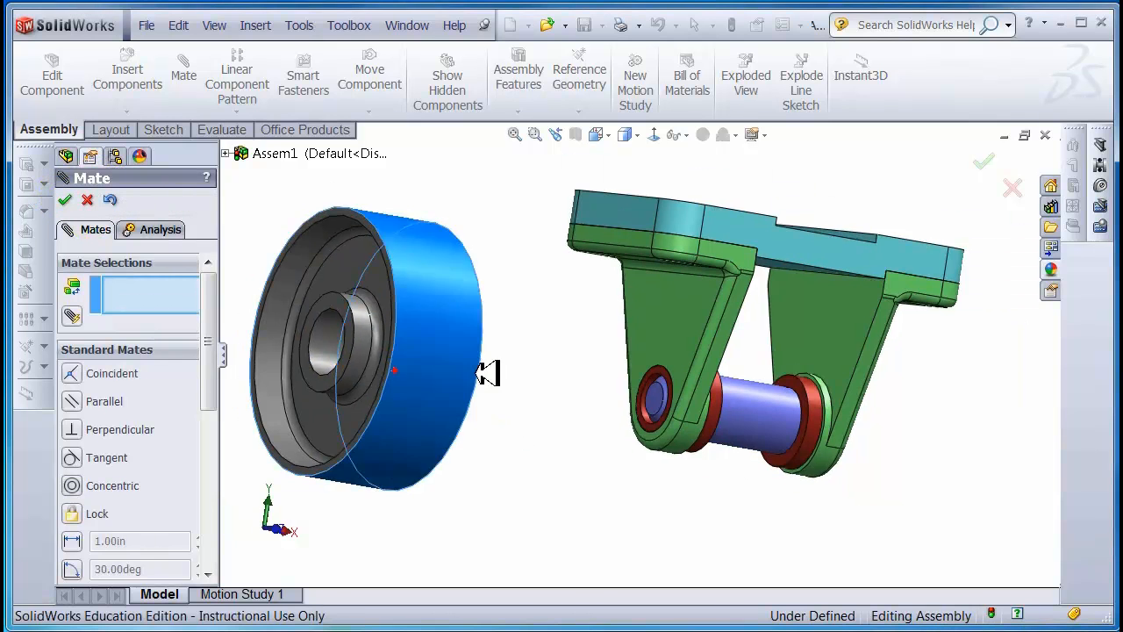
# - Set a 0.0625 in distance mate between the wheel's left hub end face and the left bushing's inner flange face
pyautogui.moveTo(488, 373); pyautogui.dragTo(509, 359)
pyautogui.scroll(-3, 421, 320)
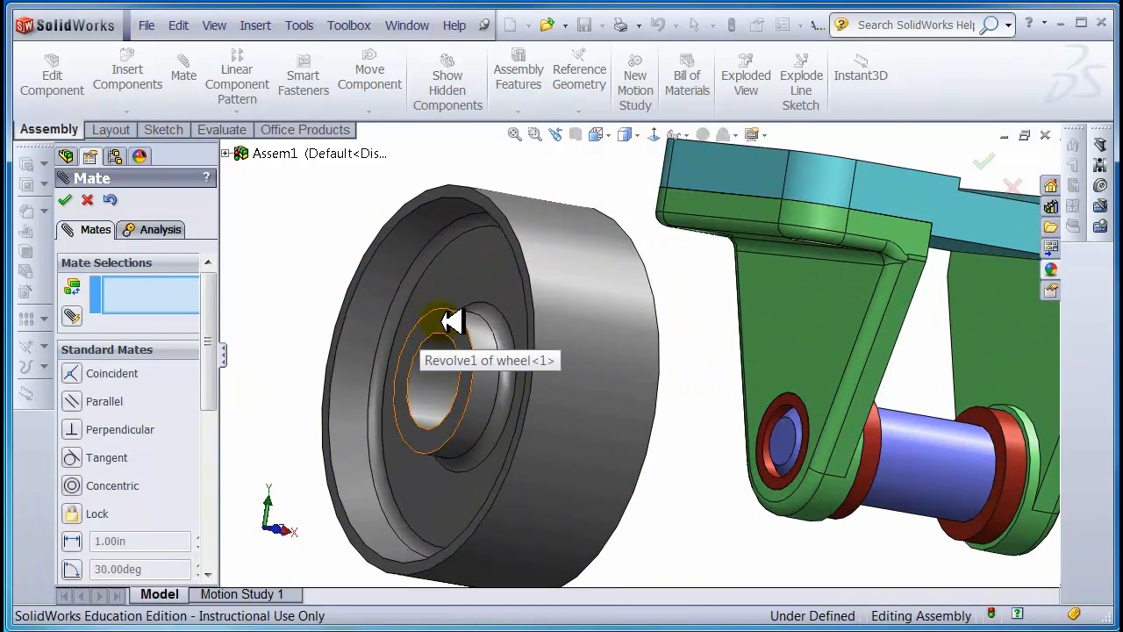
pyautogui.click(446, 321)
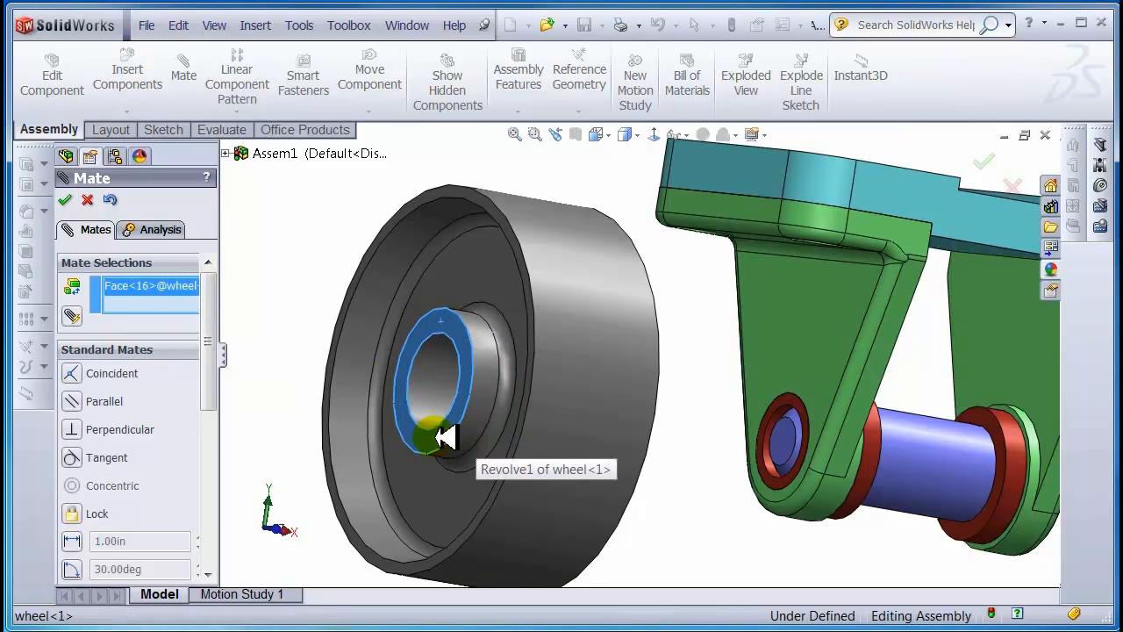
pyautogui.moveTo(744, 458); pyautogui.dragTo(625, 413, button='middle')
pyautogui.scroll(-4, 802, 377)
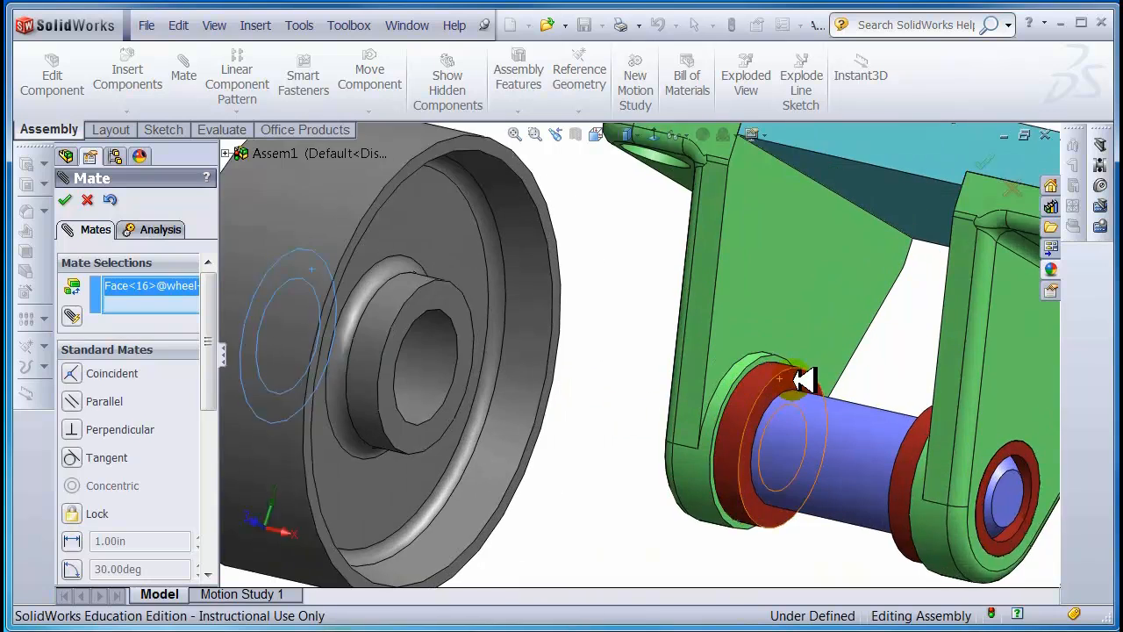
pyautogui.click(798, 383)
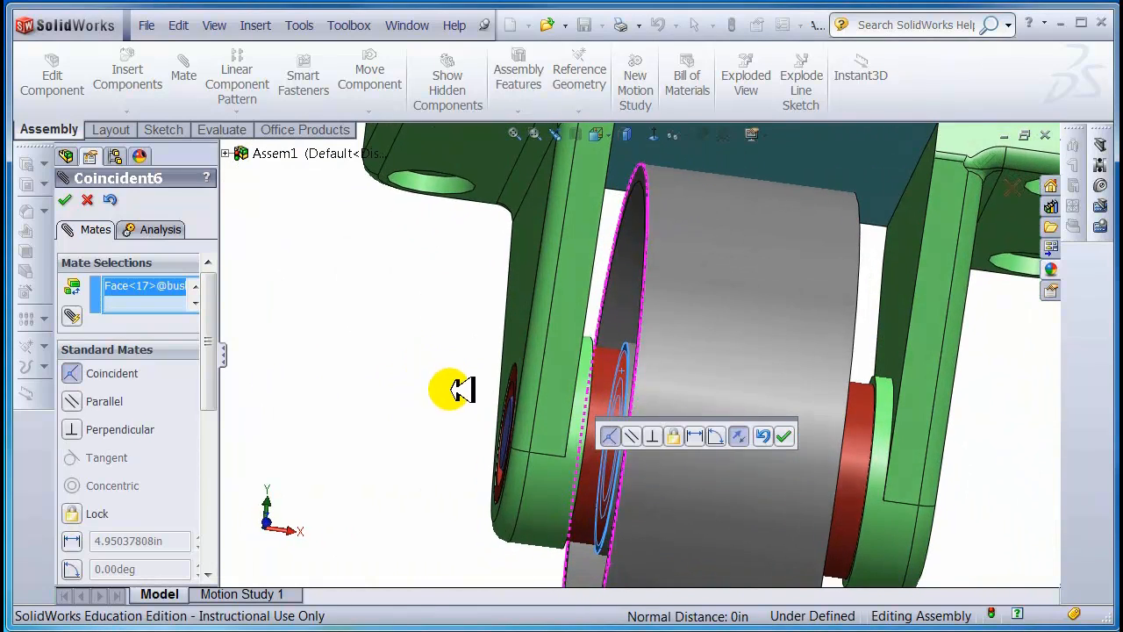
pyautogui.moveTo(619, 369); pyautogui.dragTo(603, 377, button='middle')
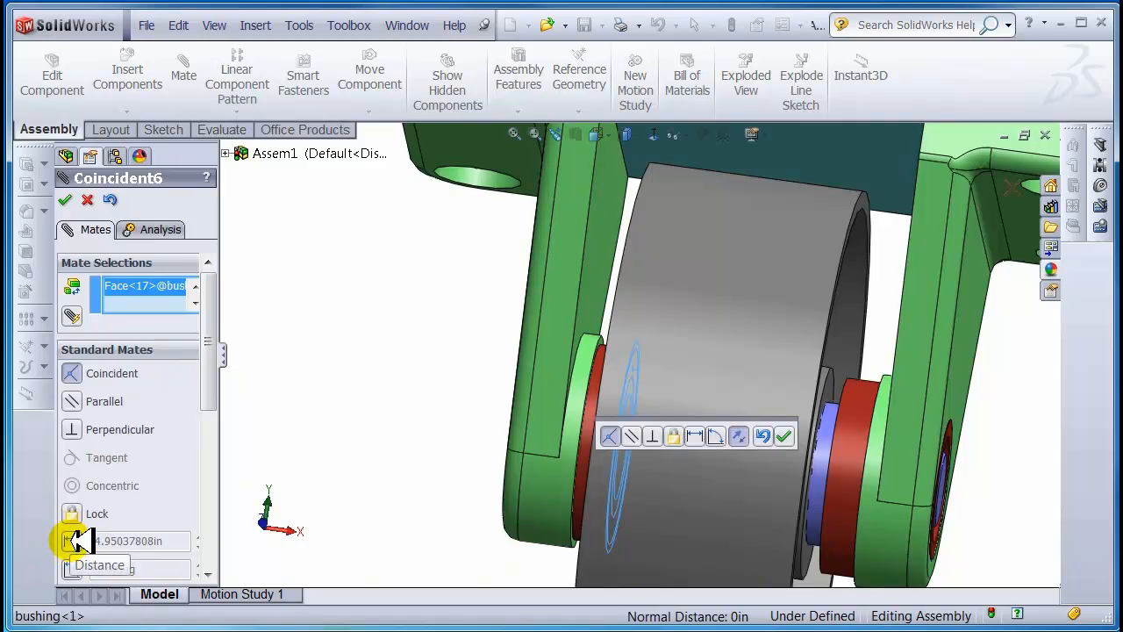
pyautogui.click(79, 540)
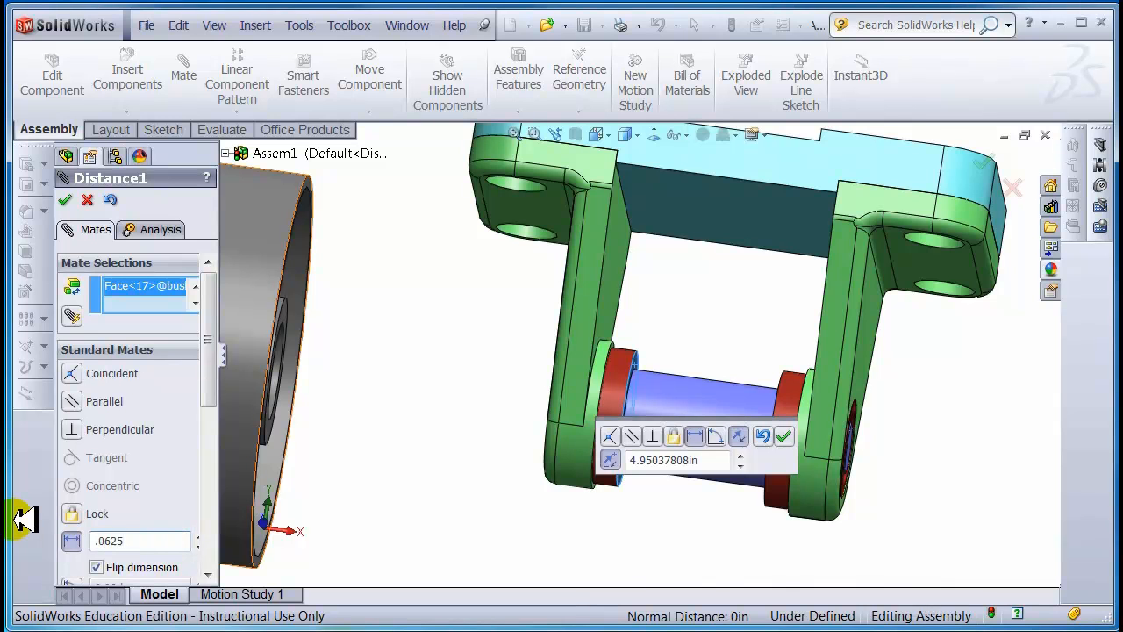
pyautogui.press('Return')
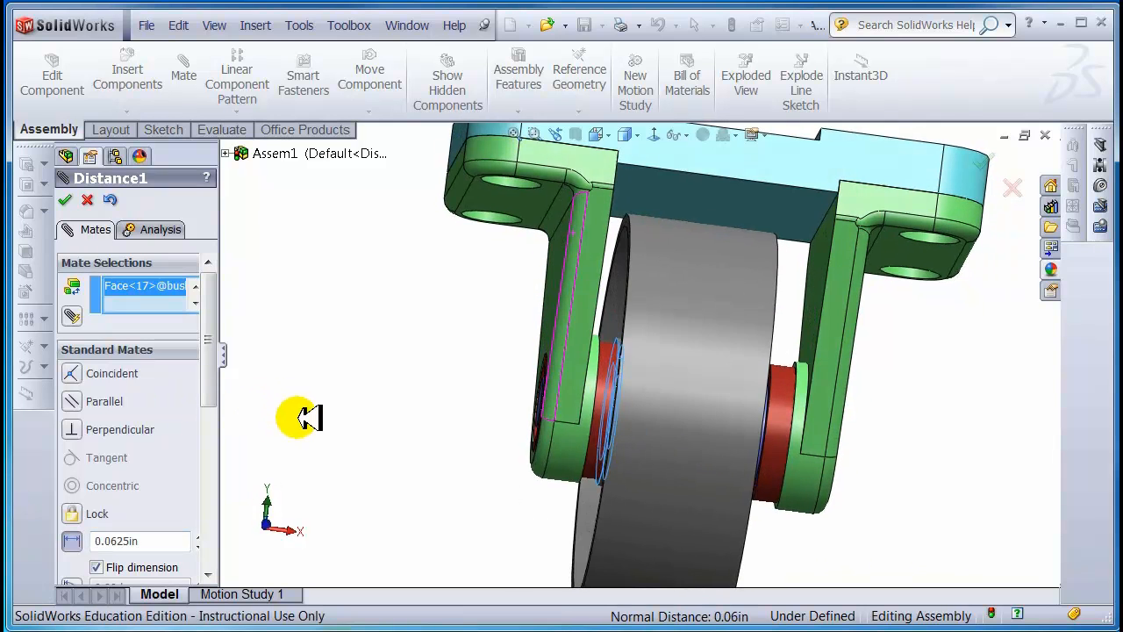
# - Reverse the distance mate's direction to leave a gap between wheel hub and left bushing, accept it and finish mating
pyautogui.scroll(-5, 617, 346)
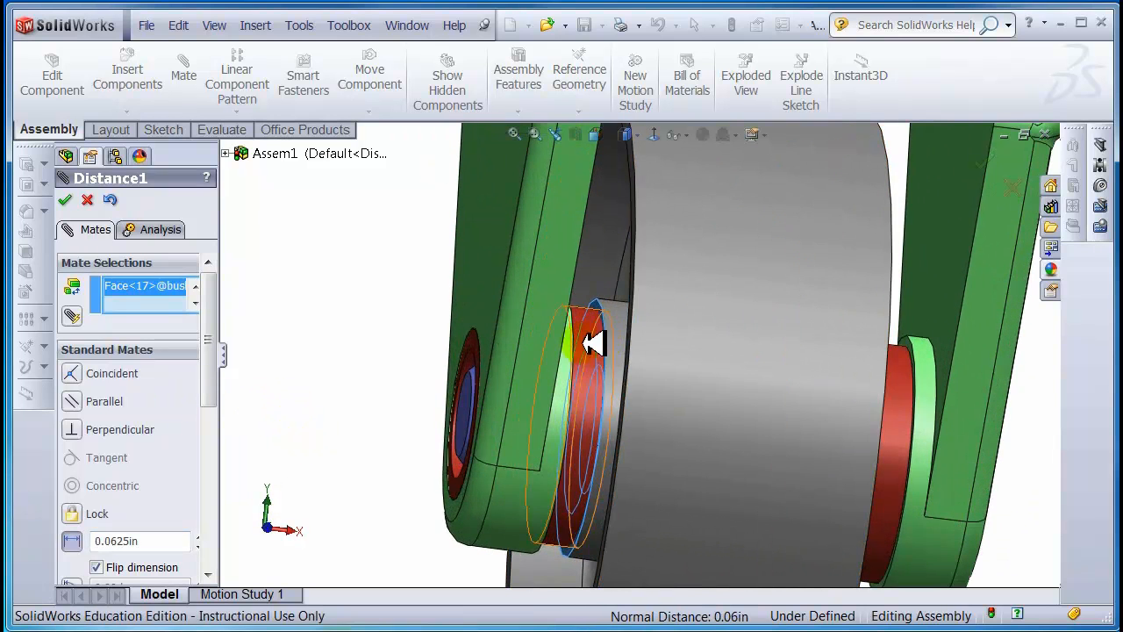
pyautogui.moveTo(765, 398); pyautogui.dragTo(718, 403, button='middle')
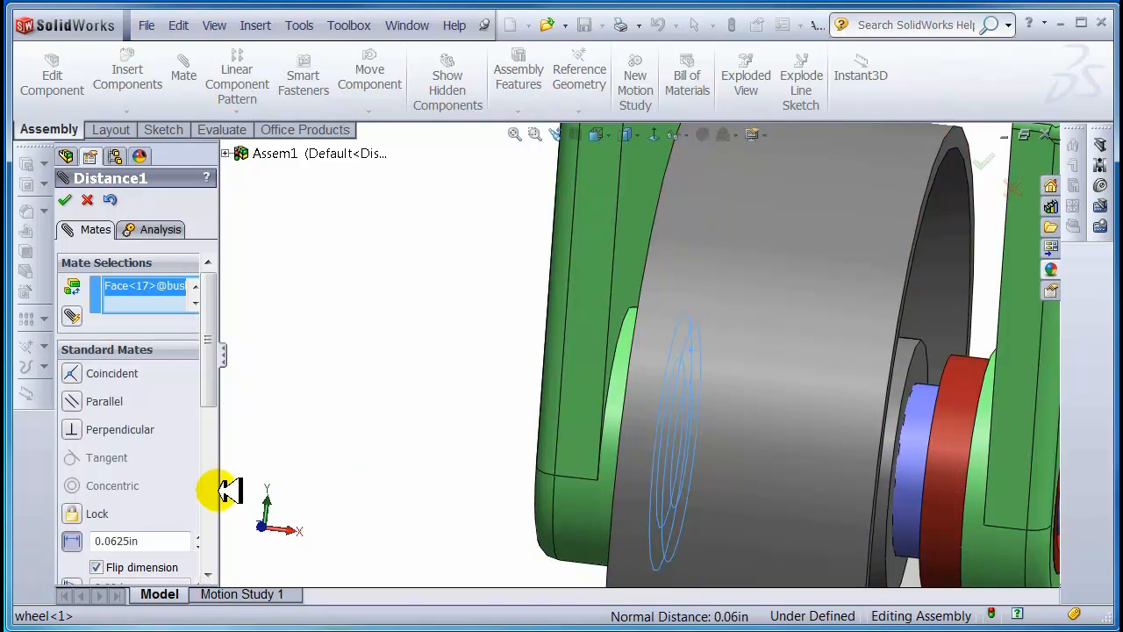
pyautogui.click(97, 566)
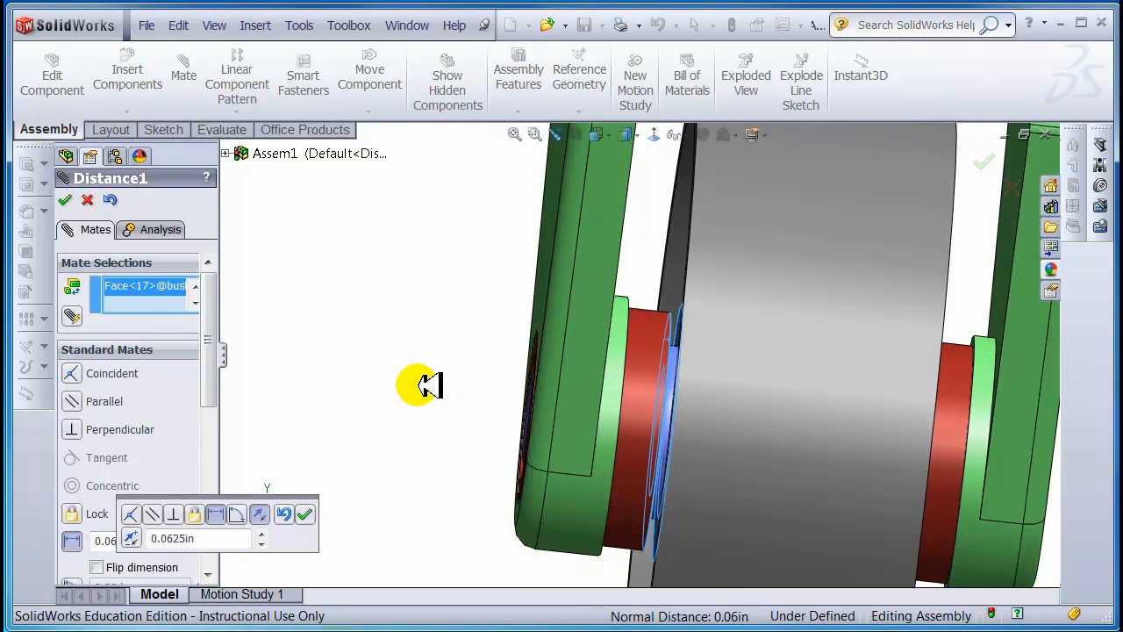
pyautogui.moveTo(413, 384)
pyautogui.mouseDown(button='middle')
pyautogui.moveTo(404, 382)
pyautogui.moveTo(414, 383)
pyautogui.mouseUp(button='middle')
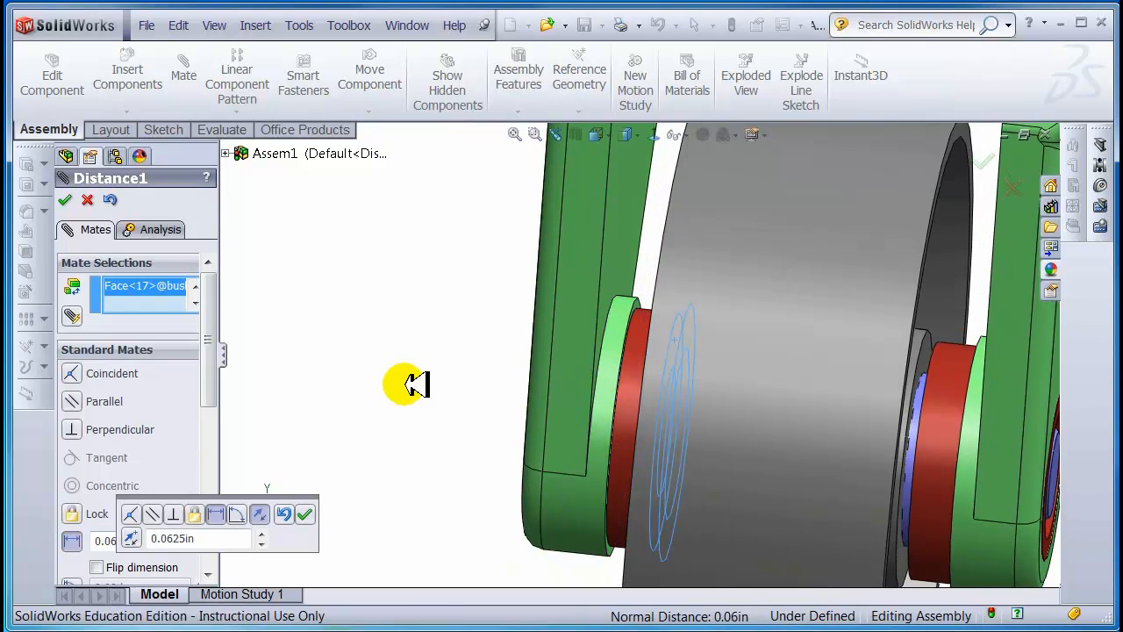
pyautogui.click(66, 199)
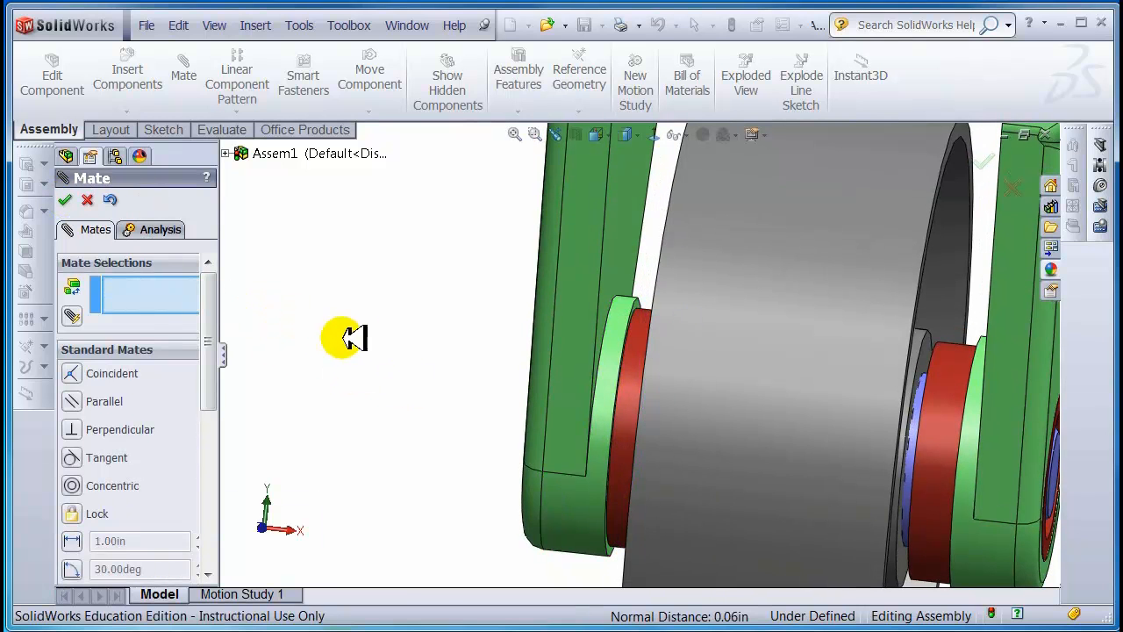
pyautogui.scroll(4, 457, 422)
pyautogui.moveTo(206, 356); pyautogui.dragTo(221, 490)
pyautogui.click(90, 200)
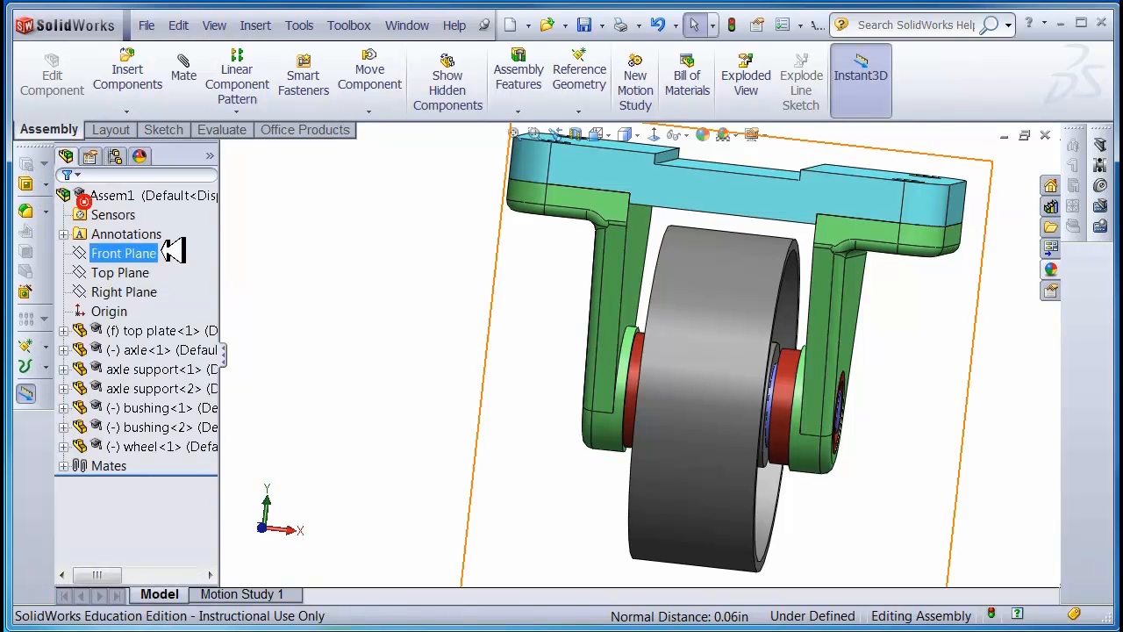
# - Review the assembly's list of mates, select the coincident mate between the axle and axle support, and inspect the assembled wheel
pyautogui.click(64, 466)
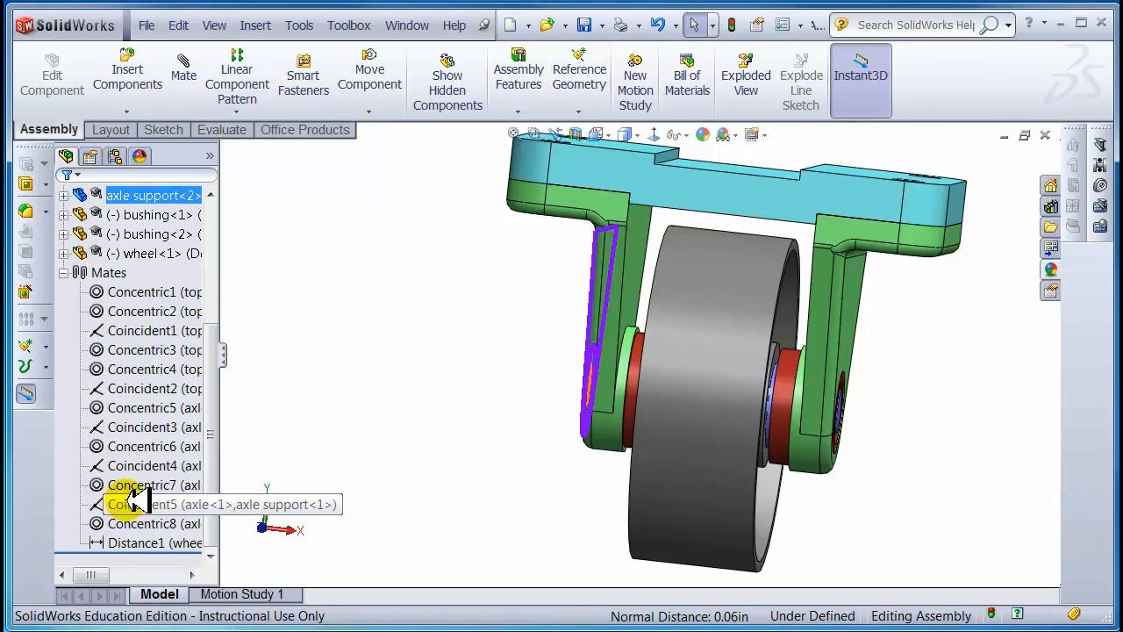
pyautogui.click(63, 272)
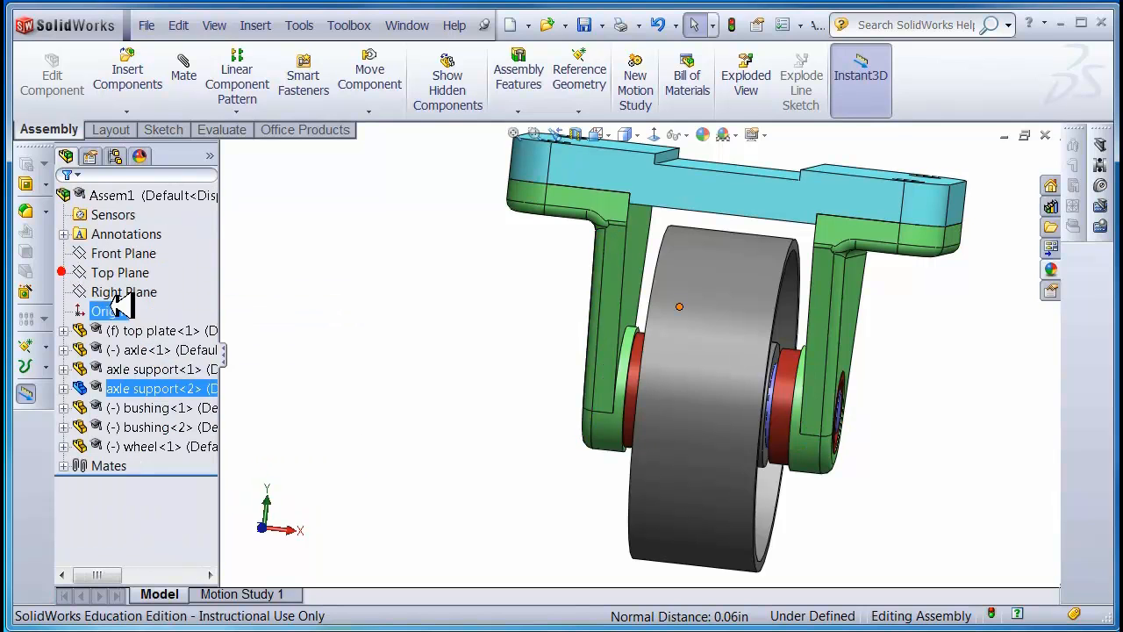
pyautogui.click(64, 466)
pyautogui.click(88, 466)
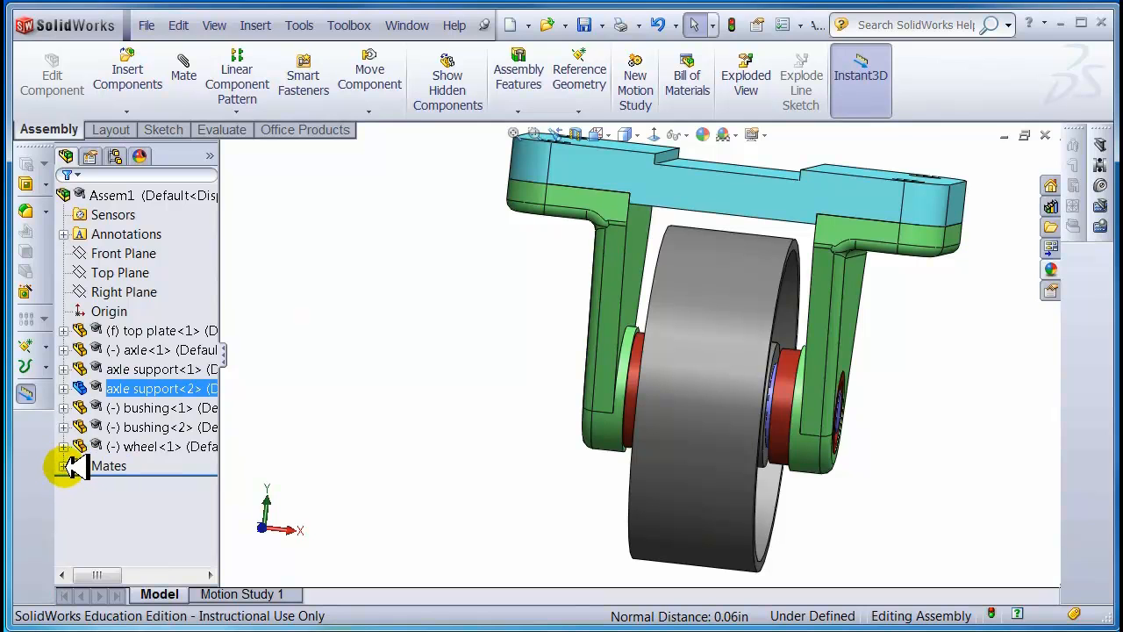
pyautogui.click(63, 466)
pyautogui.click(133, 506)
pyautogui.moveTo(551, 347); pyautogui.dragTo(454, 301, button='middle')
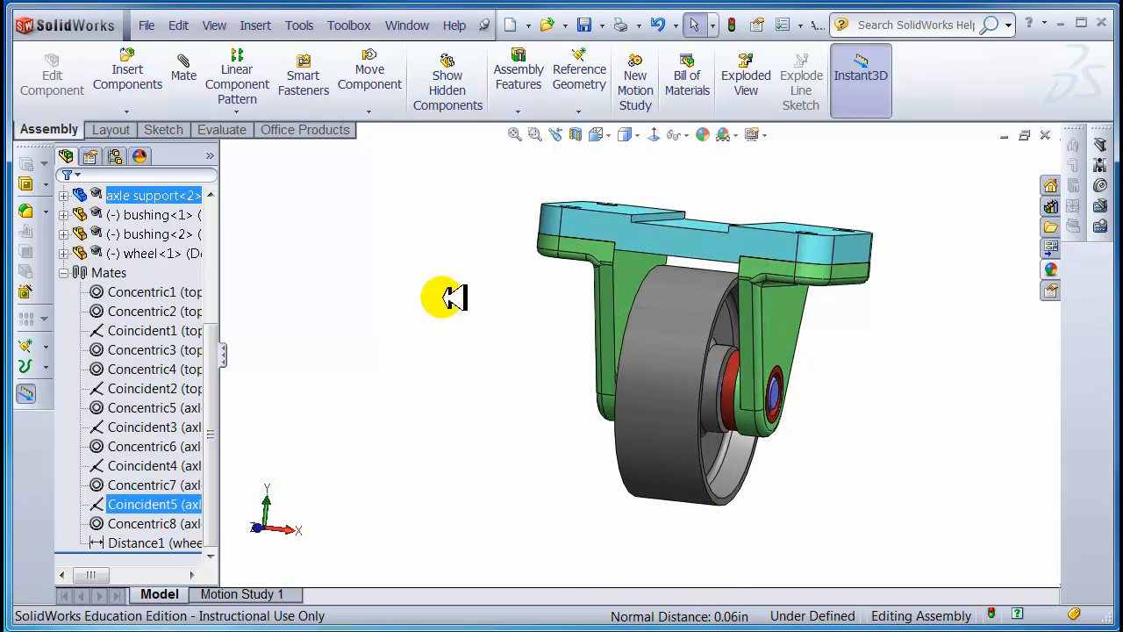